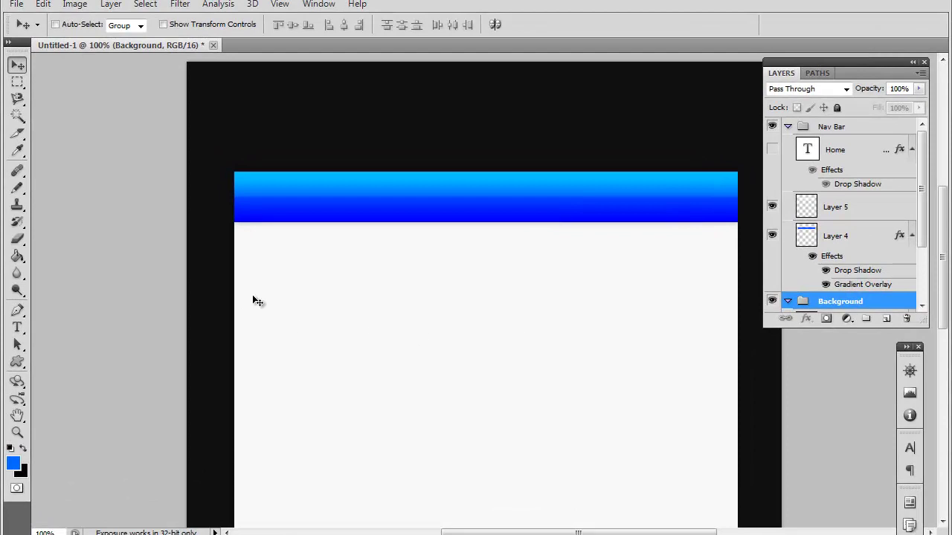
# Create a new empty layer group in the Layers panel
pyautogui.scroll(-3, 659, 245)
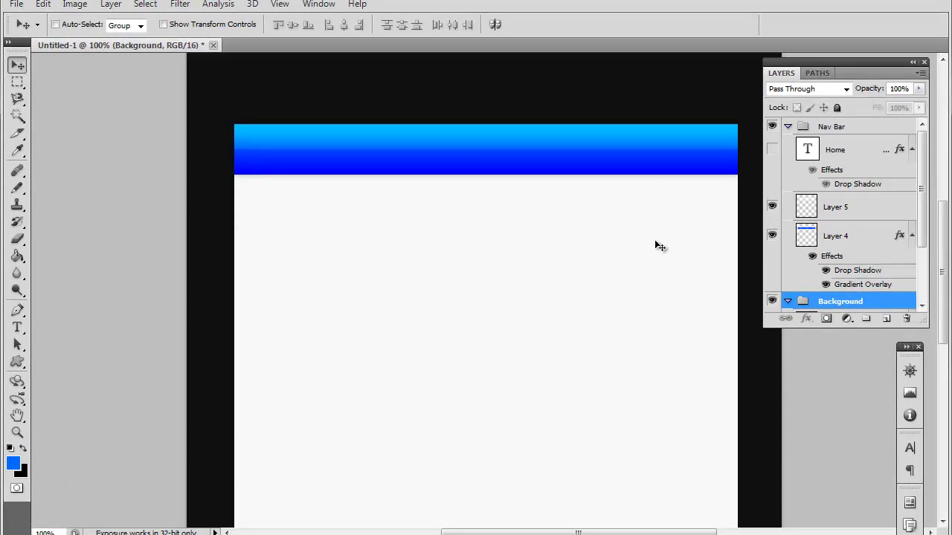
pyautogui.scroll(2, 659, 245)
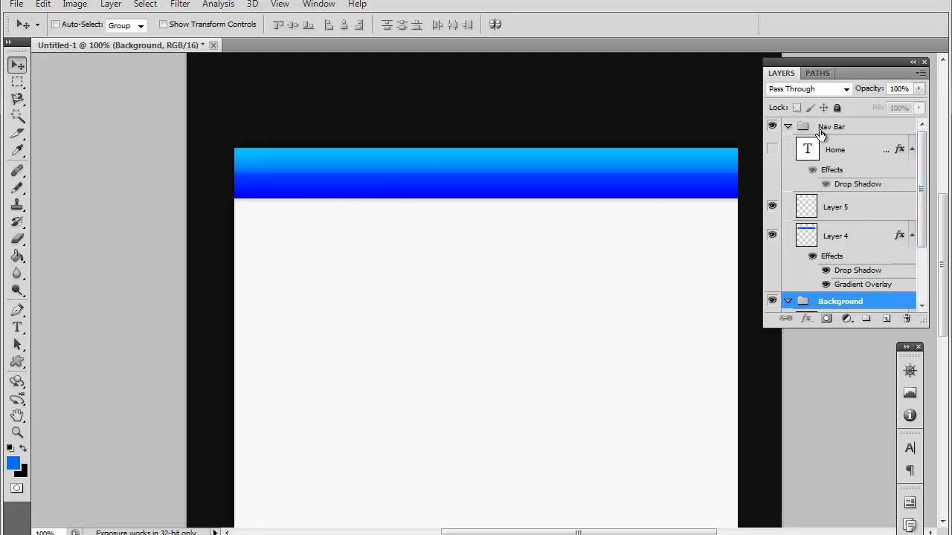
pyautogui.scroll(-2, 820, 142)
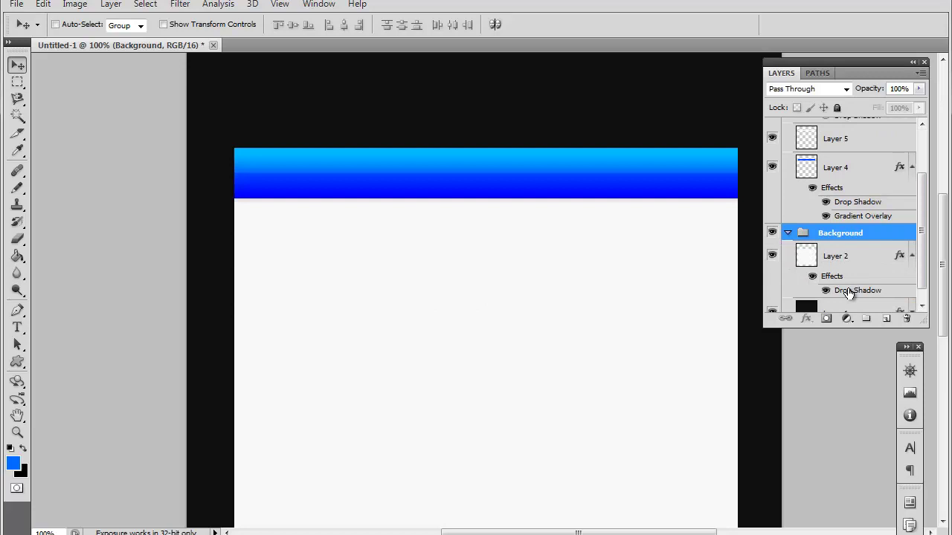
pyautogui.scroll(-1, 828, 253)
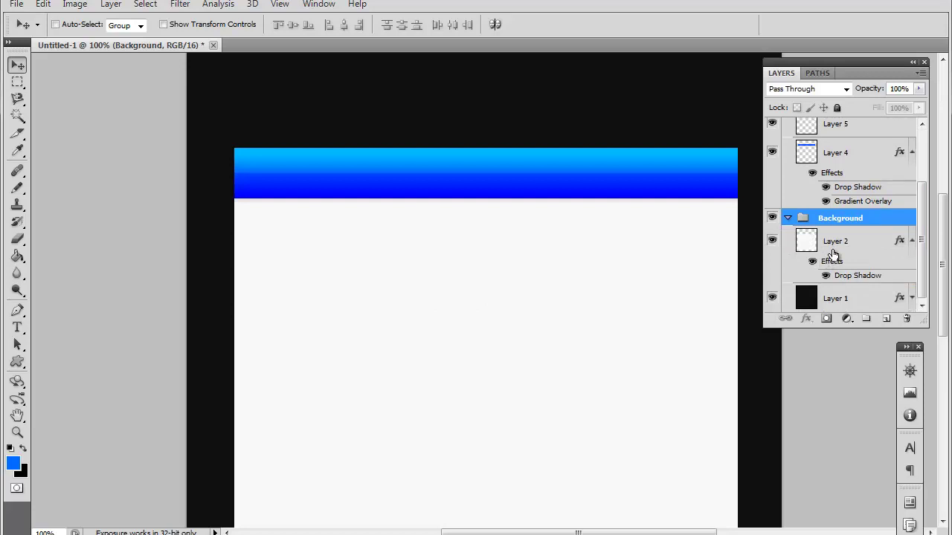
pyautogui.scroll(1, 837, 225)
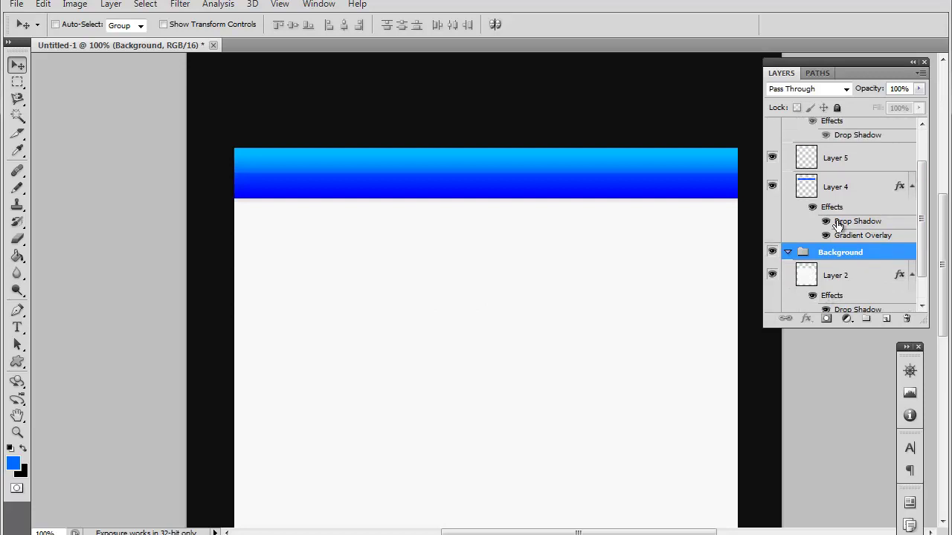
pyautogui.click(866, 320)
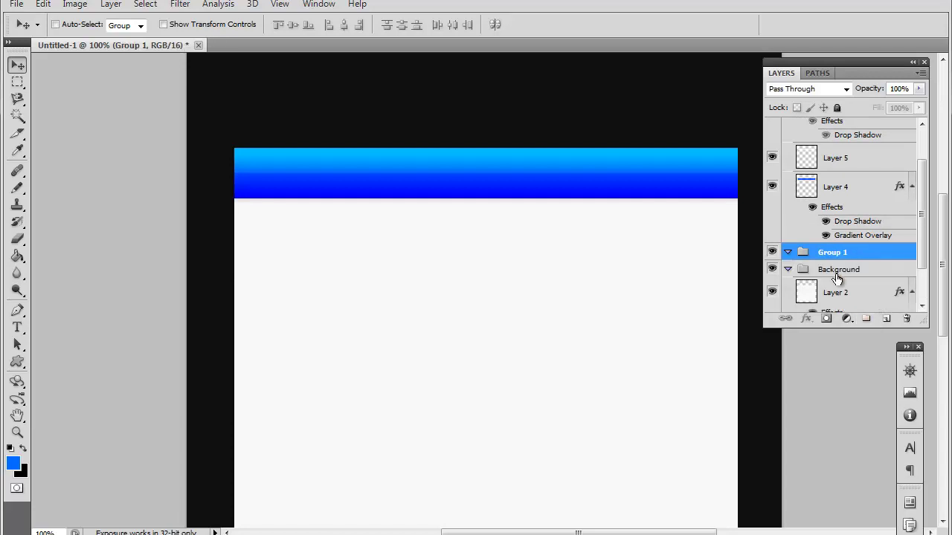
# Move the Background group up above Group 1
pyautogui.scroll(-2, 827, 253)
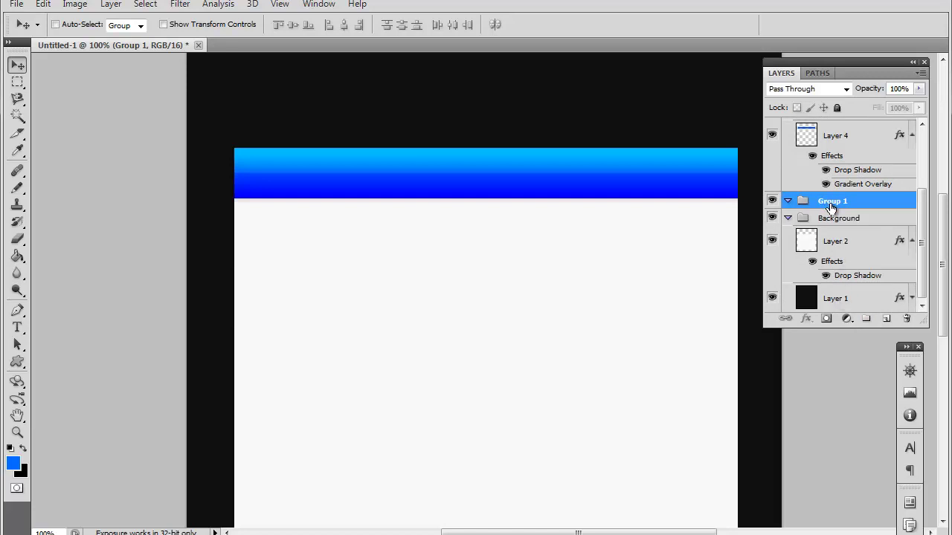
pyautogui.scroll(2, 831, 208)
pyautogui.scroll(1, 831, 223)
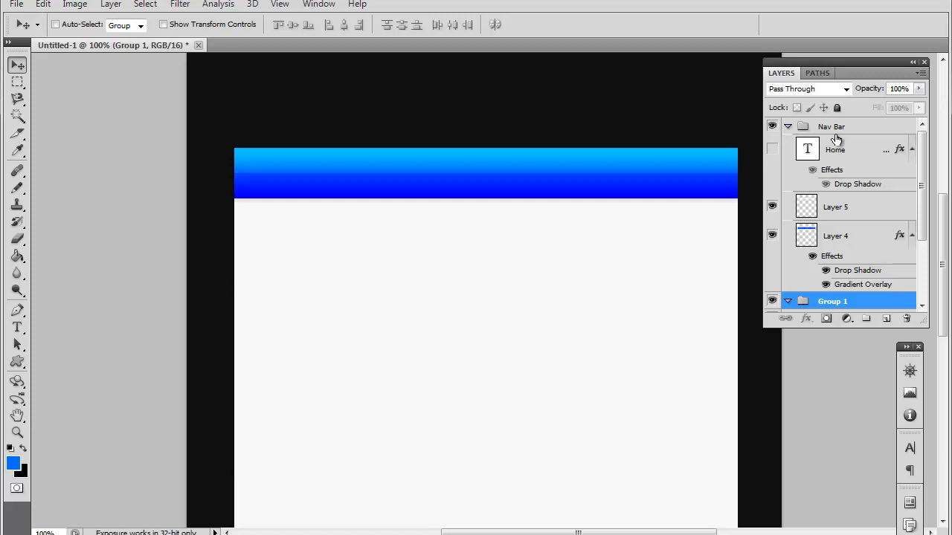
pyautogui.scroll(-2, 848, 237)
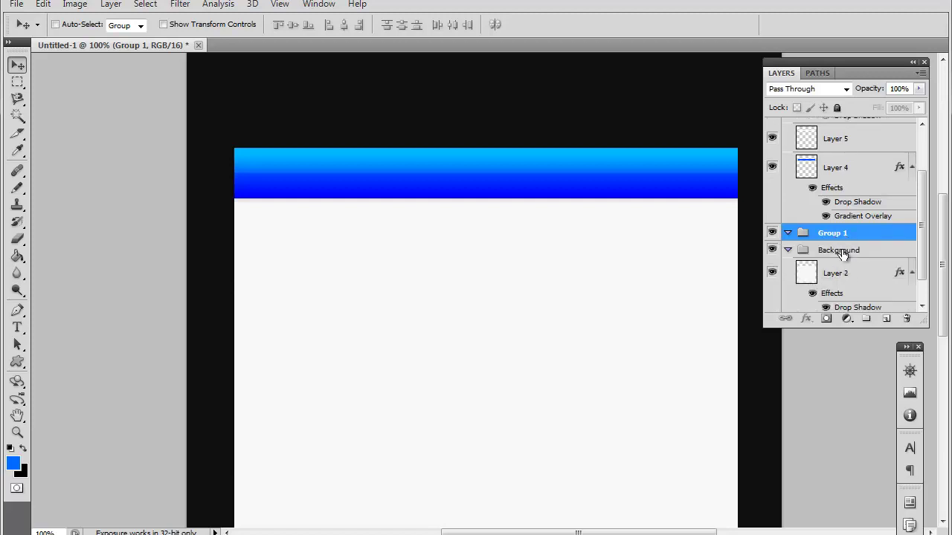
pyautogui.scroll(1, 842, 252)
pyautogui.scroll(3, 840, 256)
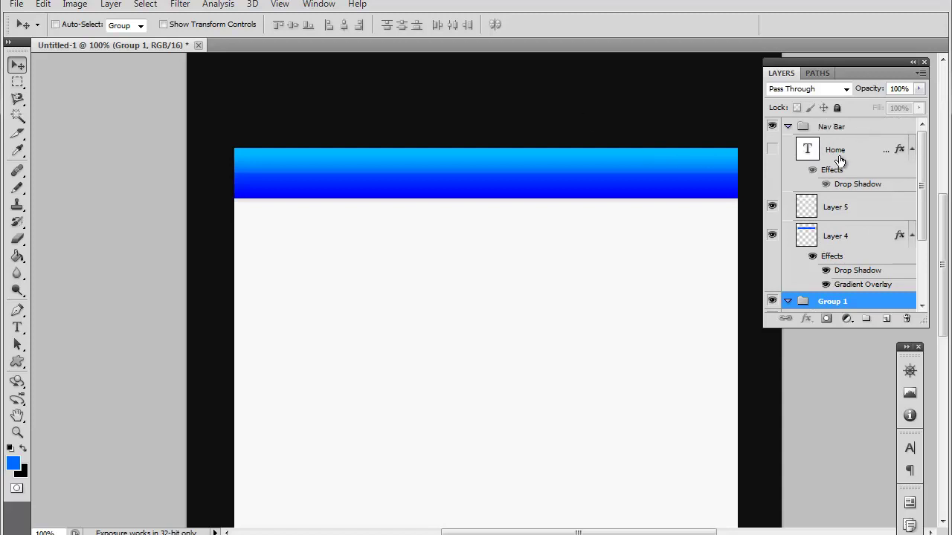
pyautogui.scroll(-2, 835, 211)
pyautogui.scroll(-1, 836, 211)
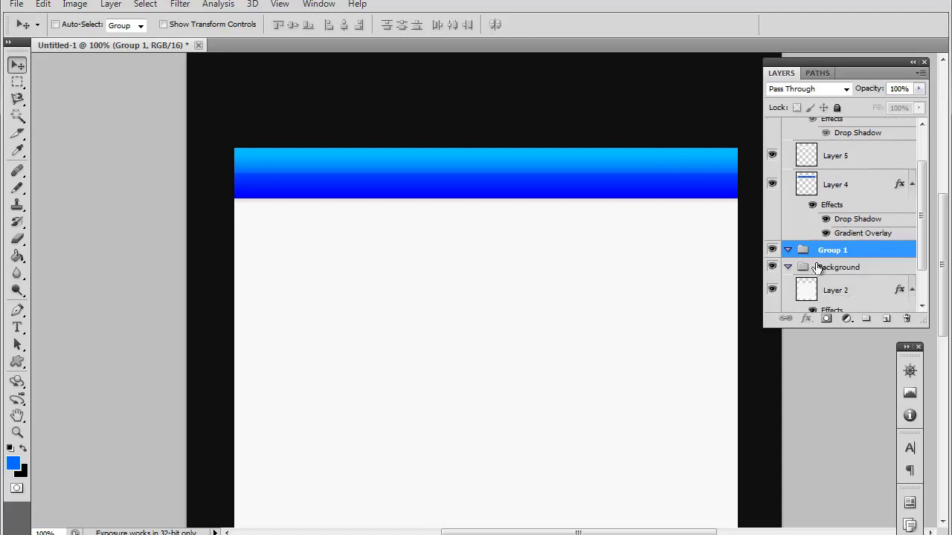
pyautogui.click(905, 320)
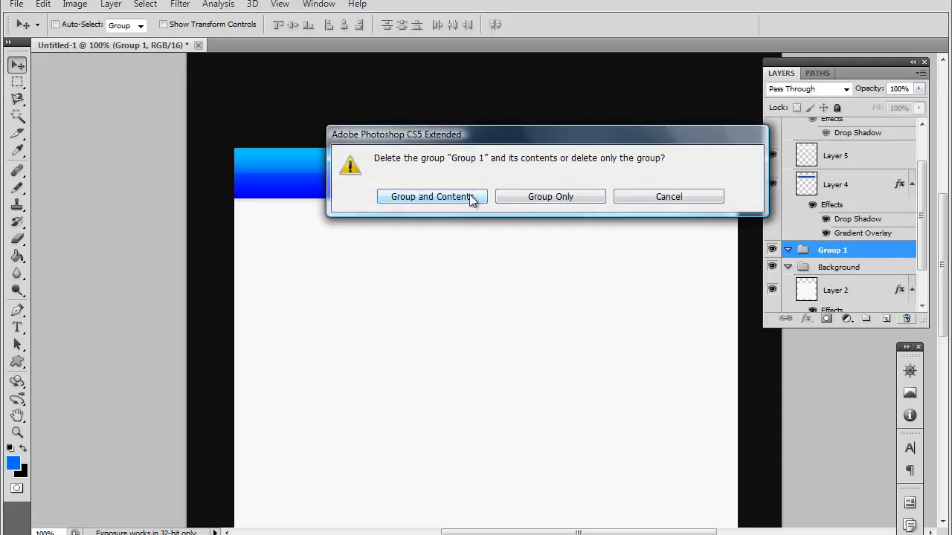
pyautogui.click(699, 198)
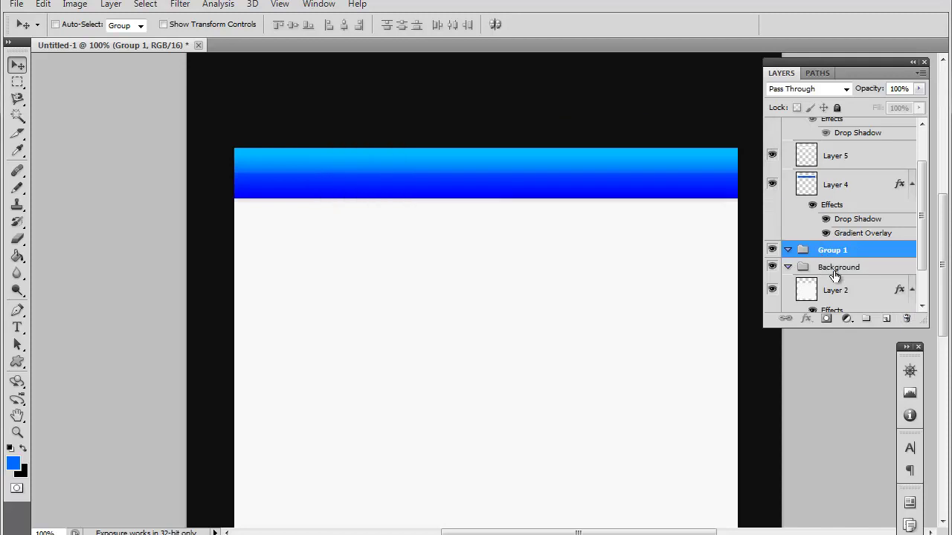
pyautogui.moveTo(835, 270); pyautogui.dragTo(838, 239)
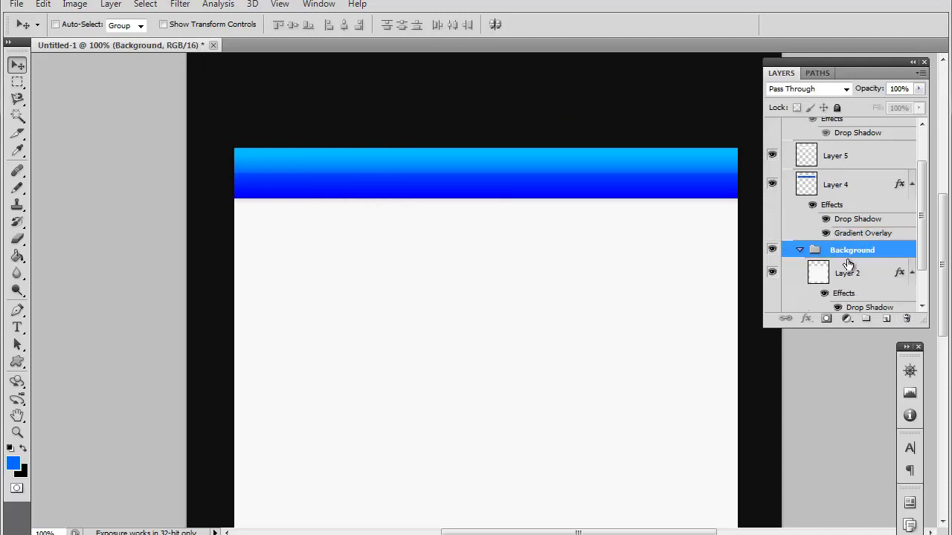
# Delete the empty Group 1 with its contents, then select the Background group
pyautogui.scroll(-1, 869, 259)
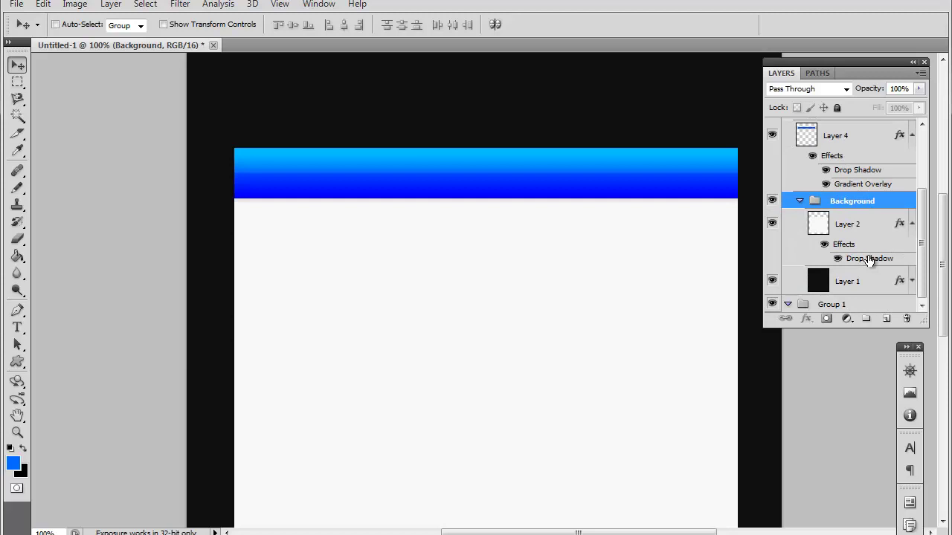
pyautogui.click(854, 305)
pyautogui.click(906, 318)
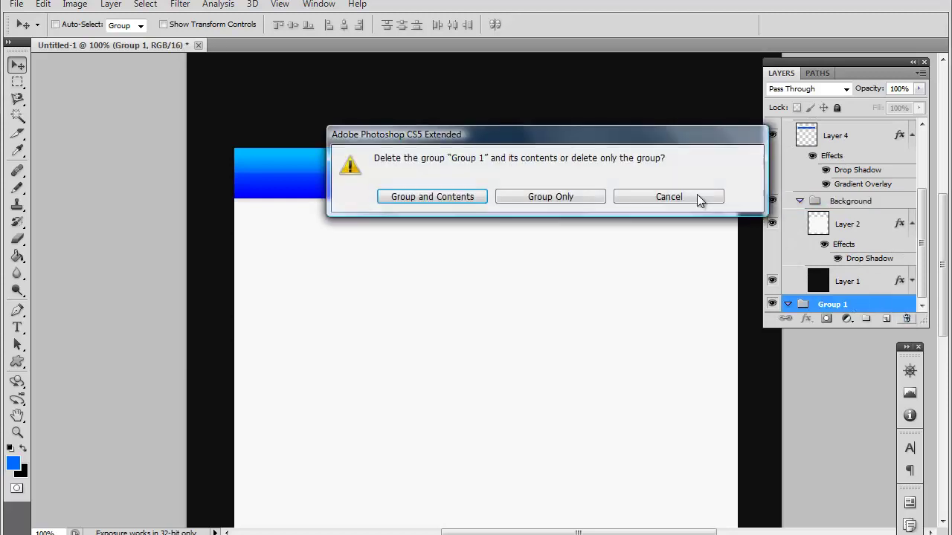
pyautogui.click(468, 196)
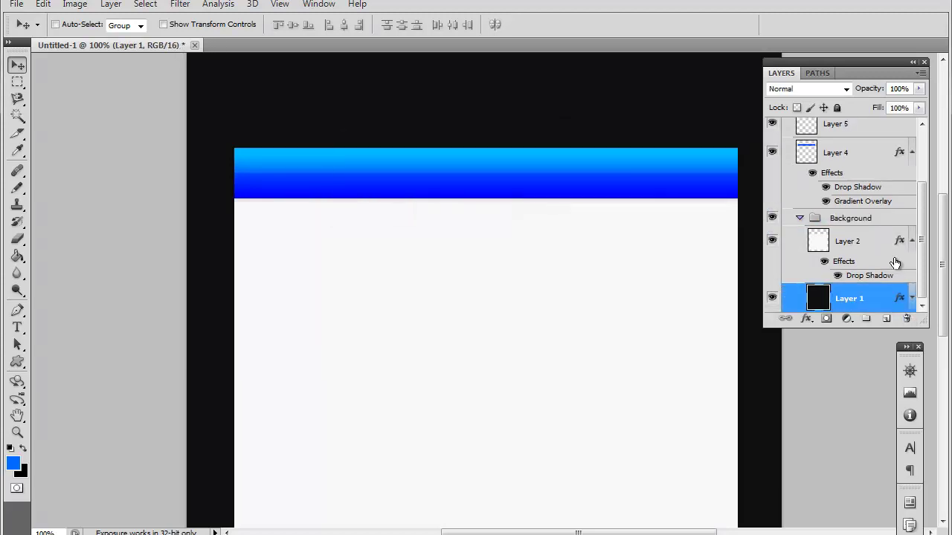
pyautogui.click(837, 220)
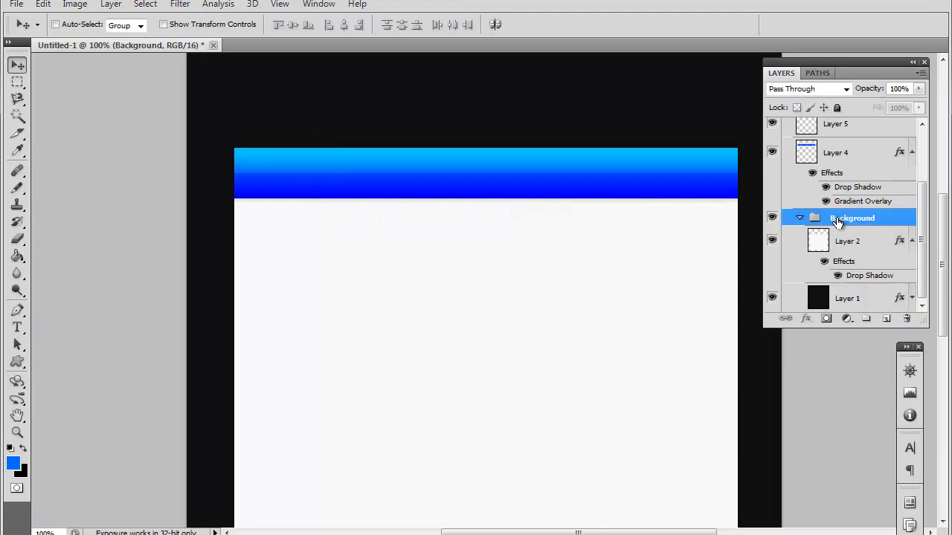
# Drag the Background group out of Nav Bar to the top level
pyautogui.scroll(3, 910, 239)
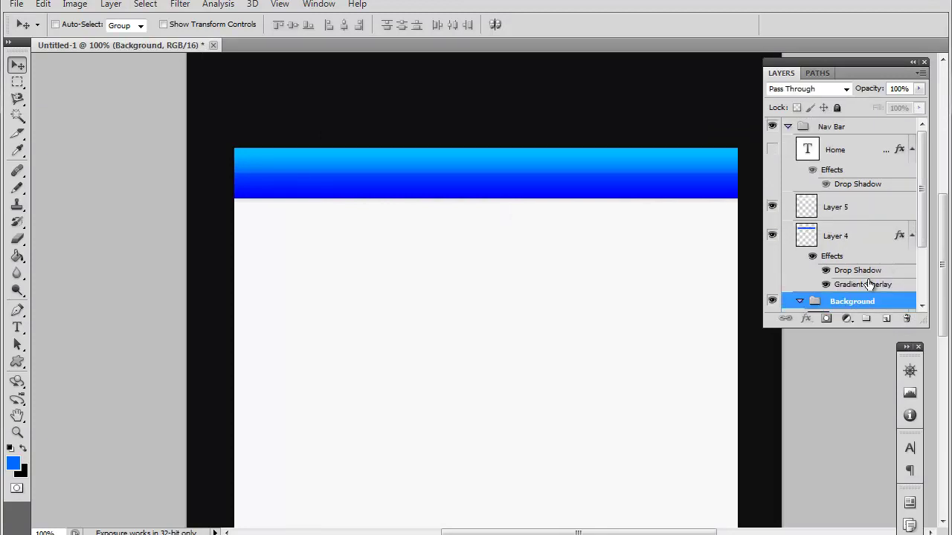
pyautogui.moveTo(850, 303)
pyautogui.mouseDown()
pyautogui.moveTo(854, 98)
pyautogui.moveTo(847, 306)
pyautogui.moveTo(854, 220)
pyautogui.moveTo(865, 351)
pyautogui.moveTo(857, 311)
pyautogui.mouseUp()
pyautogui.scroll(5, 813, 228)
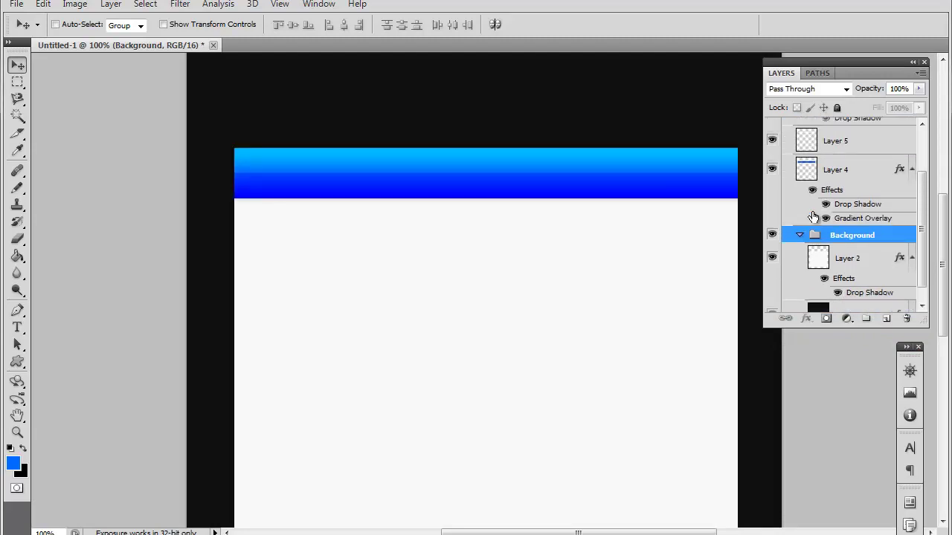
pyautogui.click(790, 127)
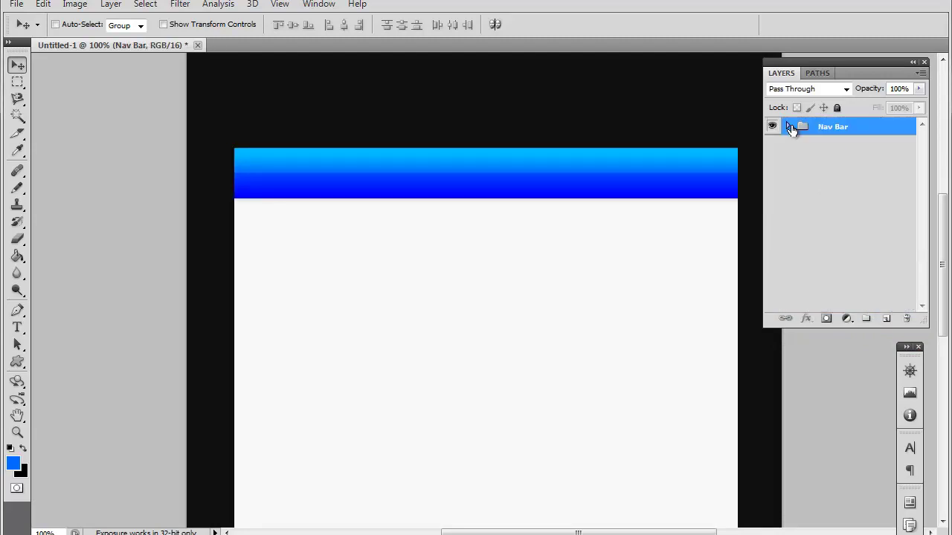
pyautogui.click(789, 127)
pyautogui.scroll(-4, 825, 223)
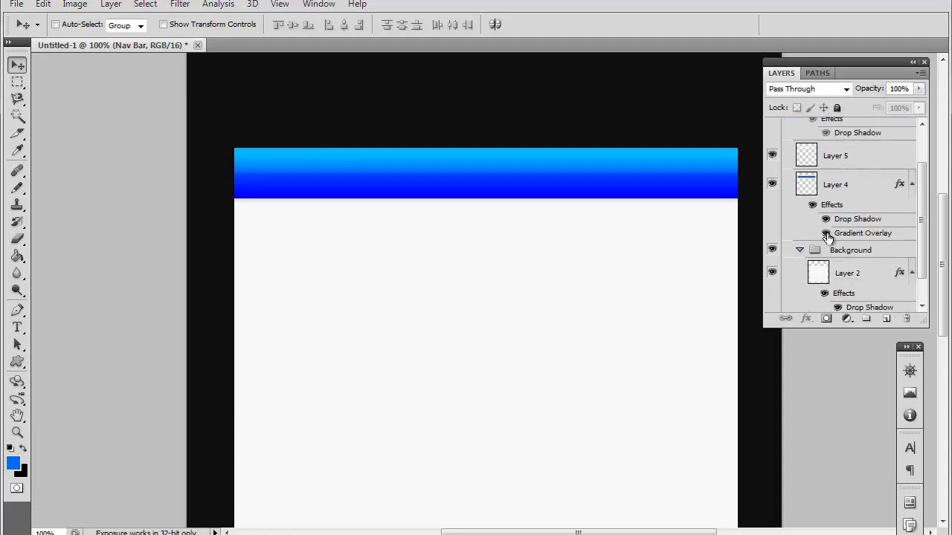
pyautogui.moveTo(828, 282); pyautogui.dragTo(829, 127)
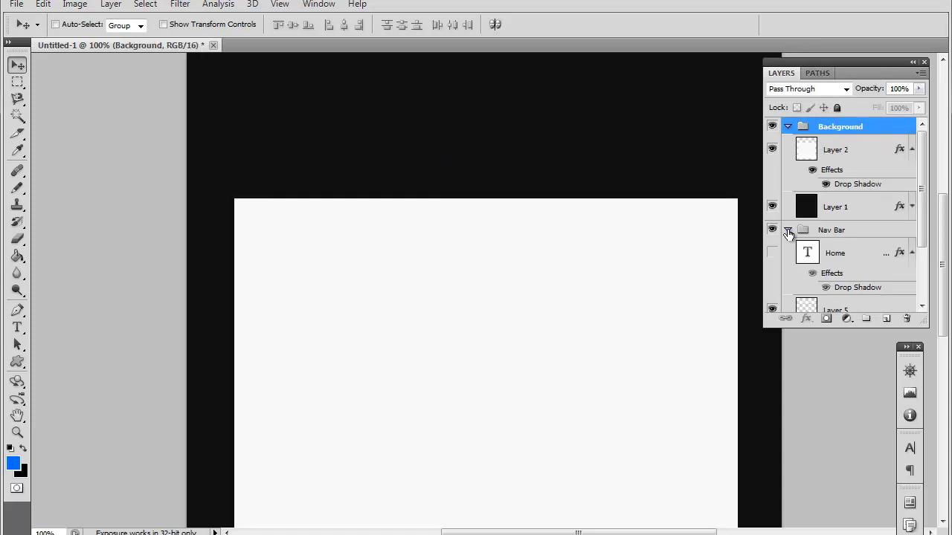
# Collapse both groups, place Background below Nav Bar, and expand Nav Bar
pyautogui.click(787, 230)
pyautogui.click(788, 128)
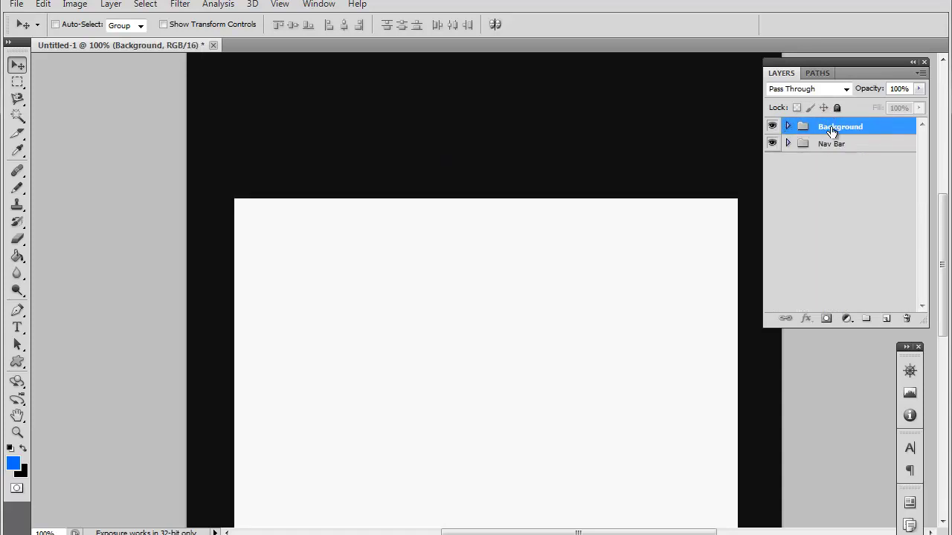
pyautogui.moveTo(847, 123); pyautogui.dragTo(860, 161)
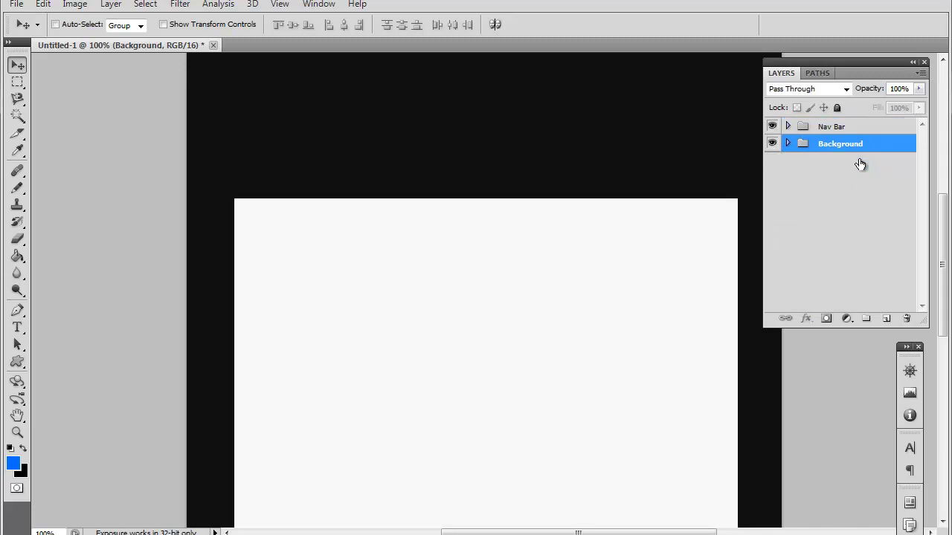
pyautogui.click(812, 131)
pyautogui.click(788, 126)
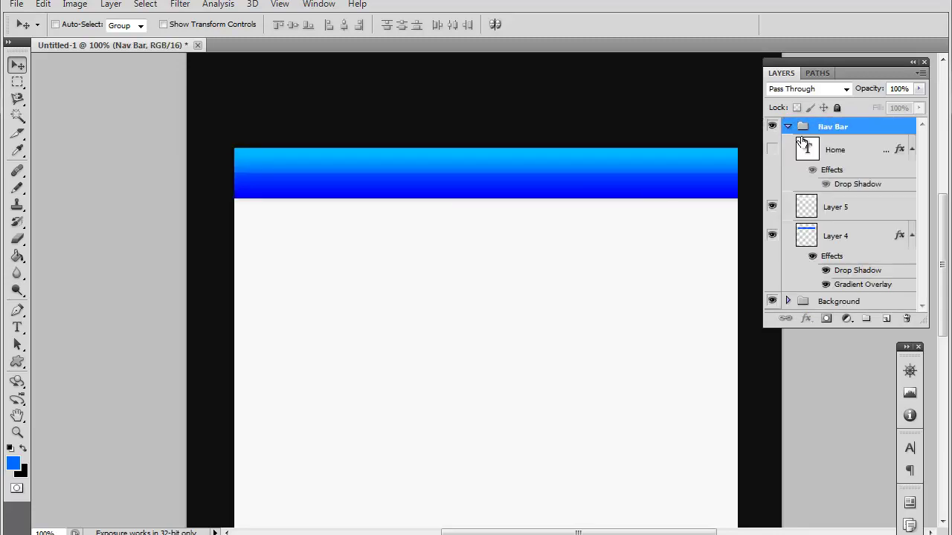
# Show the nav link text layer and edit it with the Type tool, character panel open
pyautogui.click(771, 151)
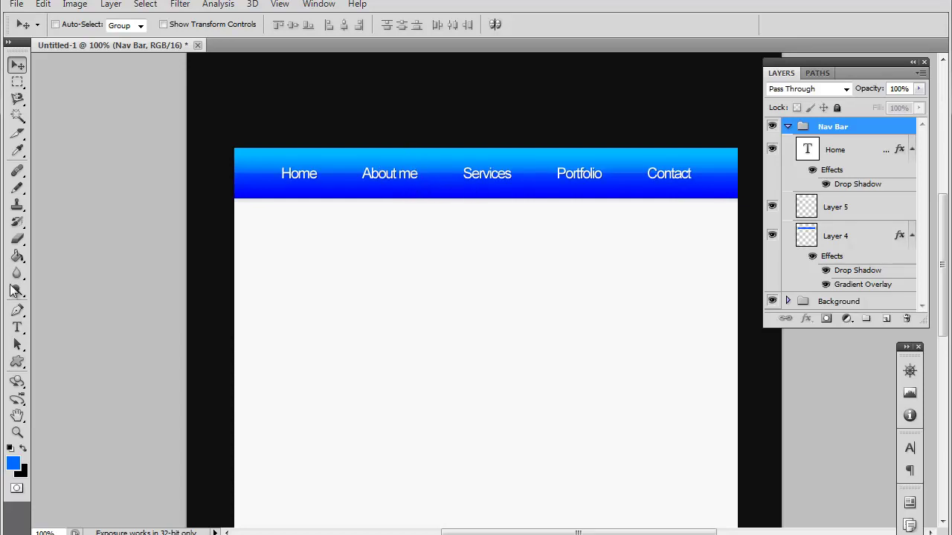
pyautogui.click(17, 328)
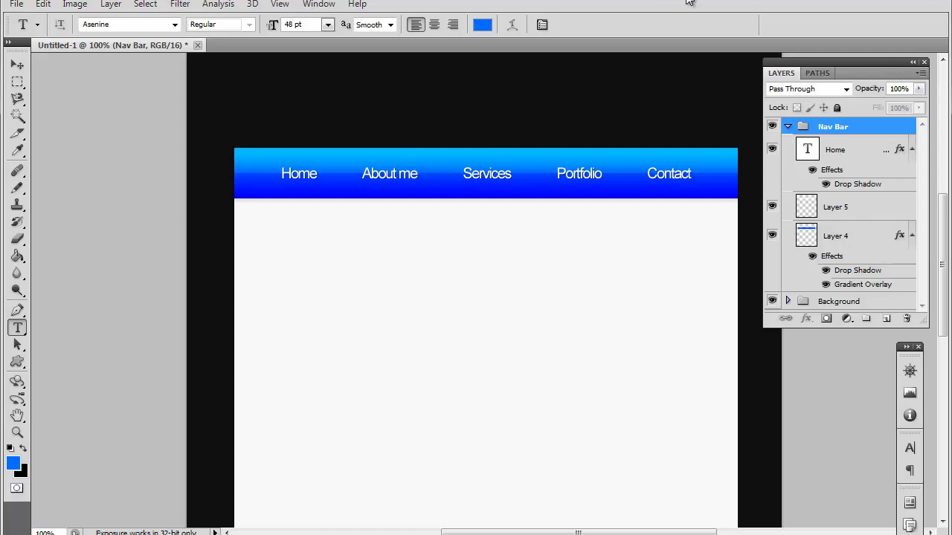
pyautogui.click(421, 177)
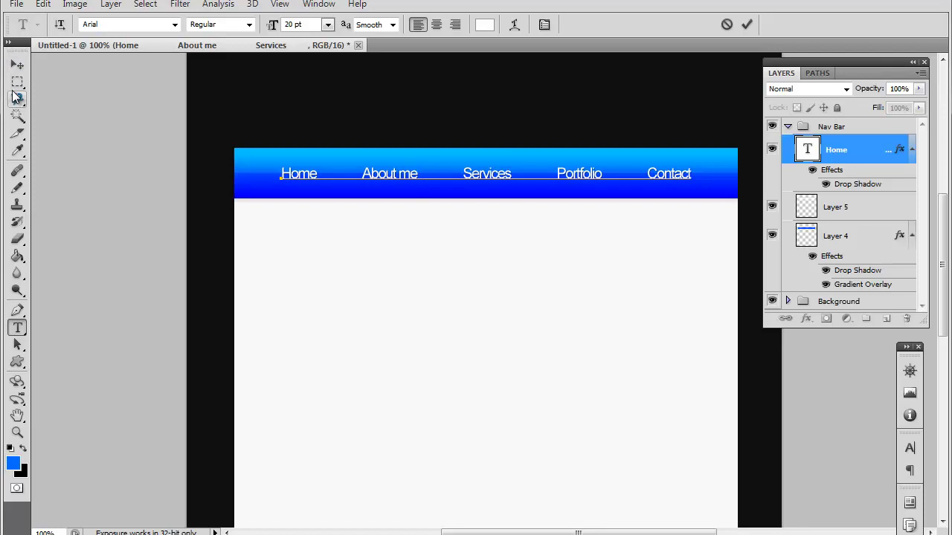
pyautogui.click(17, 65)
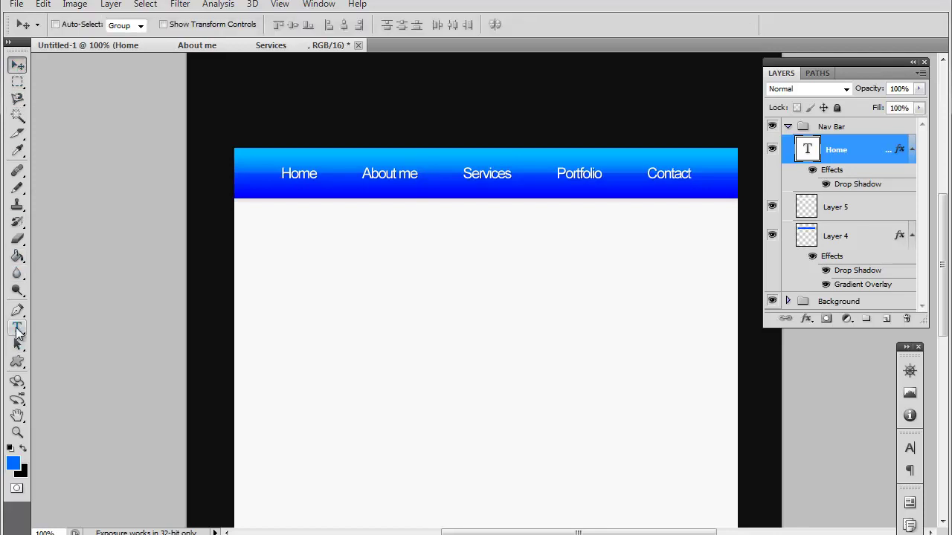
pyautogui.click(17, 328)
pyautogui.click(360, 180)
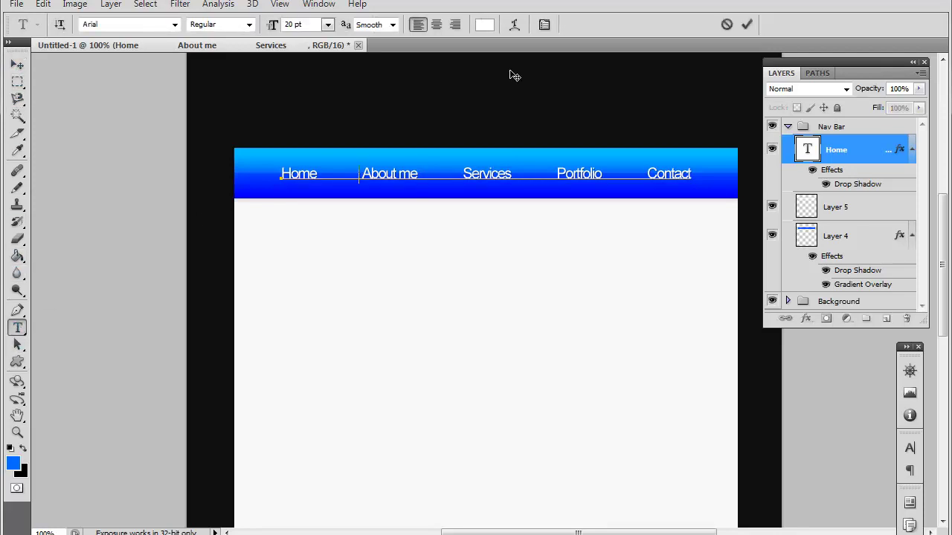
pyautogui.click(544, 25)
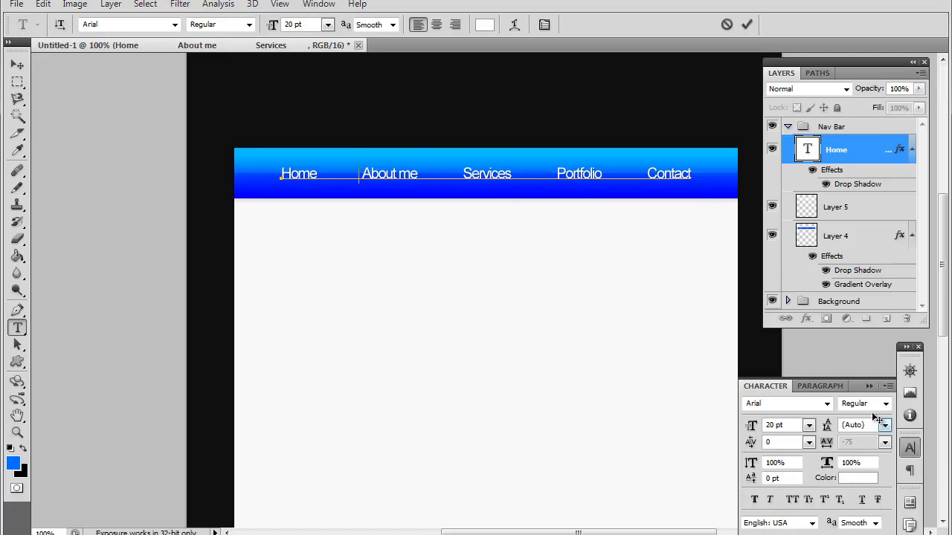
# Keep the nav link tracking at -75 in the Character panel and commit the text
pyautogui.click(545, 26)
pyautogui.click(544, 26)
pyautogui.click(884, 443)
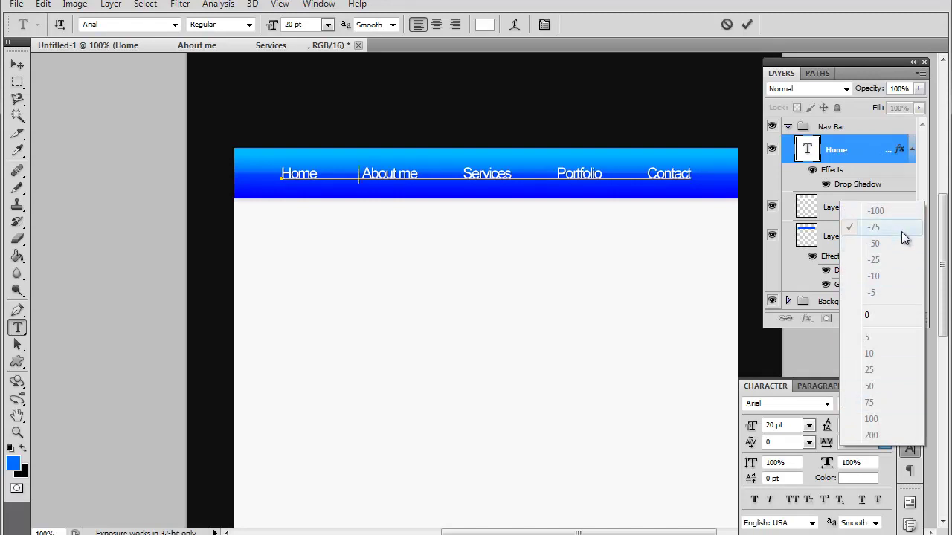
pyautogui.click(860, 148)
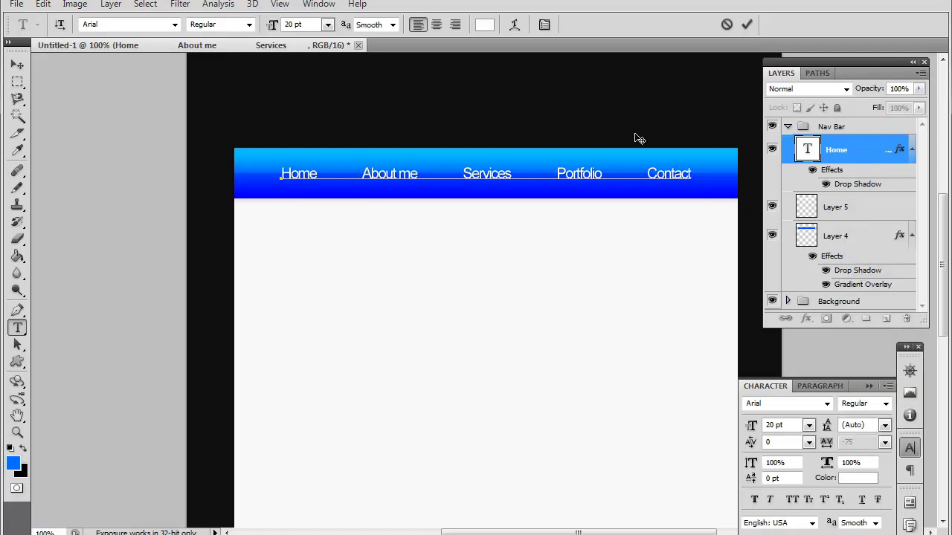
pyautogui.click(18, 65)
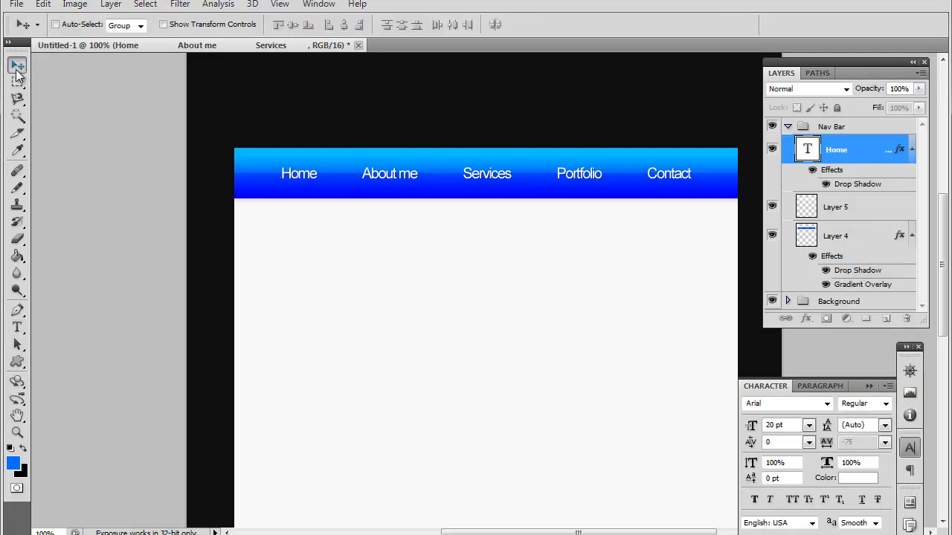
pyautogui.doubleClick(863, 150)
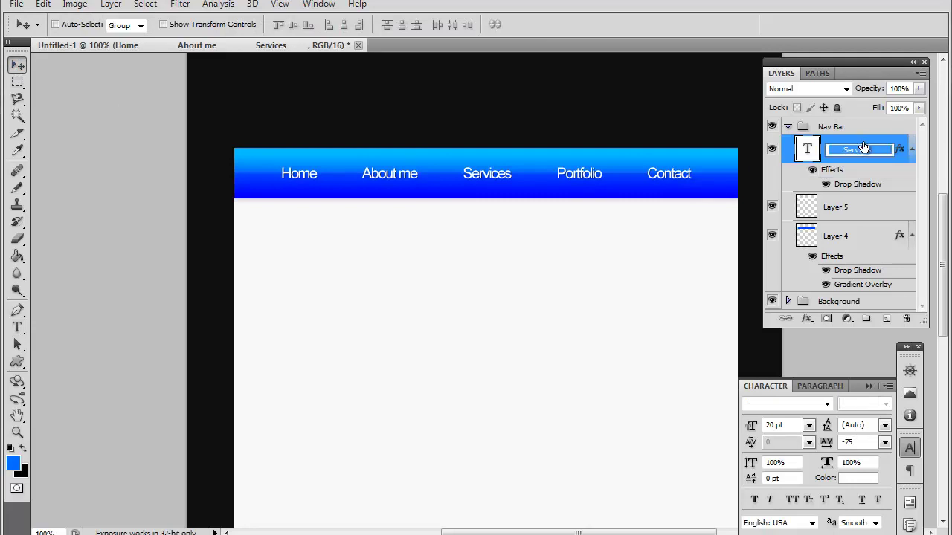
pyautogui.press('Escape')
pyautogui.doubleClick(862, 149)
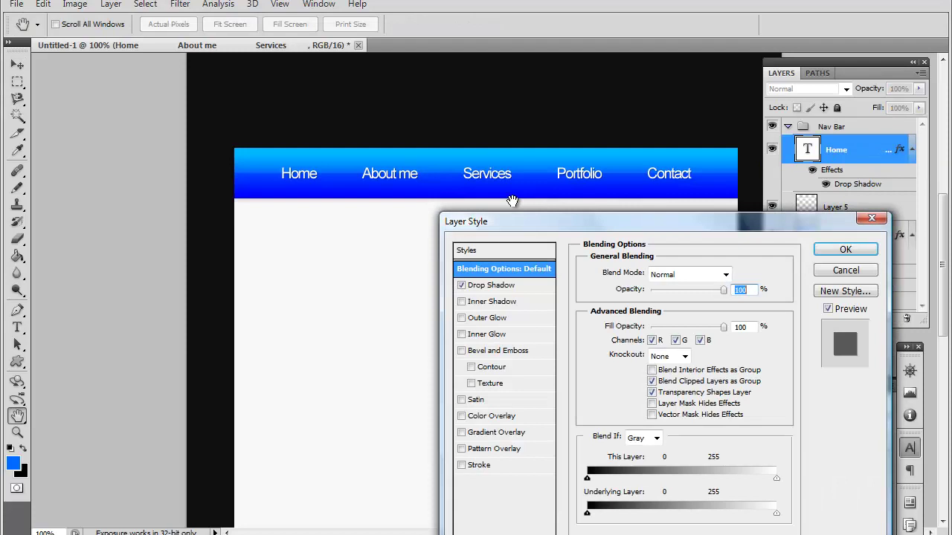
pyautogui.click(499, 285)
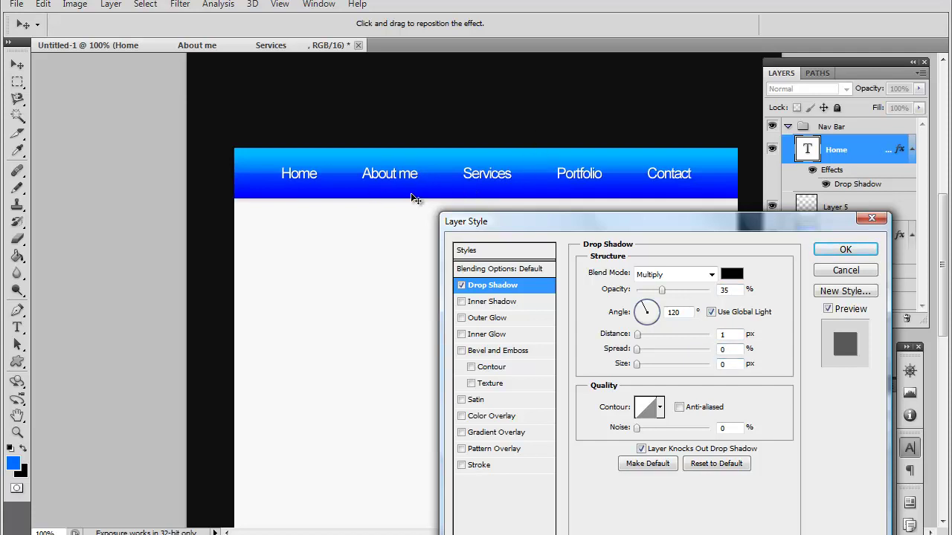
pyautogui.click(463, 290)
pyautogui.click(461, 286)
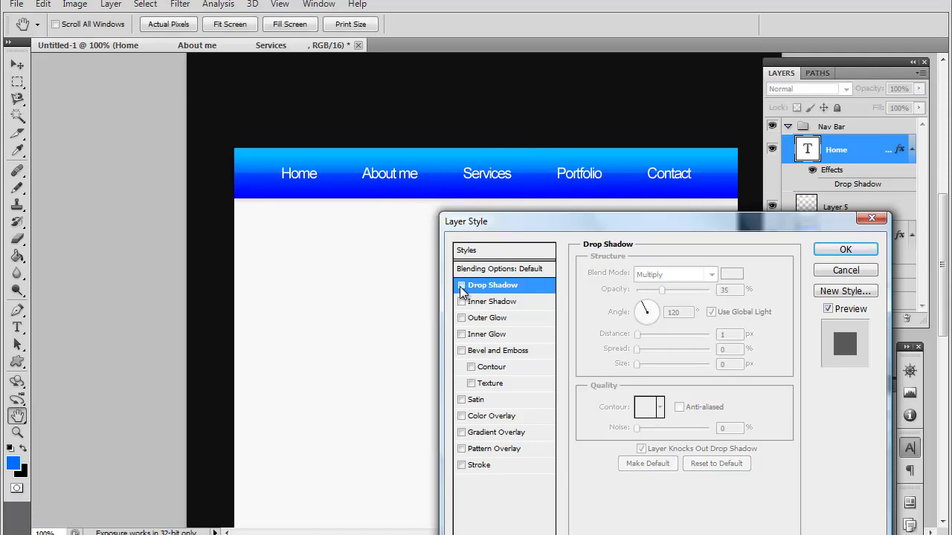
pyautogui.click(462, 288)
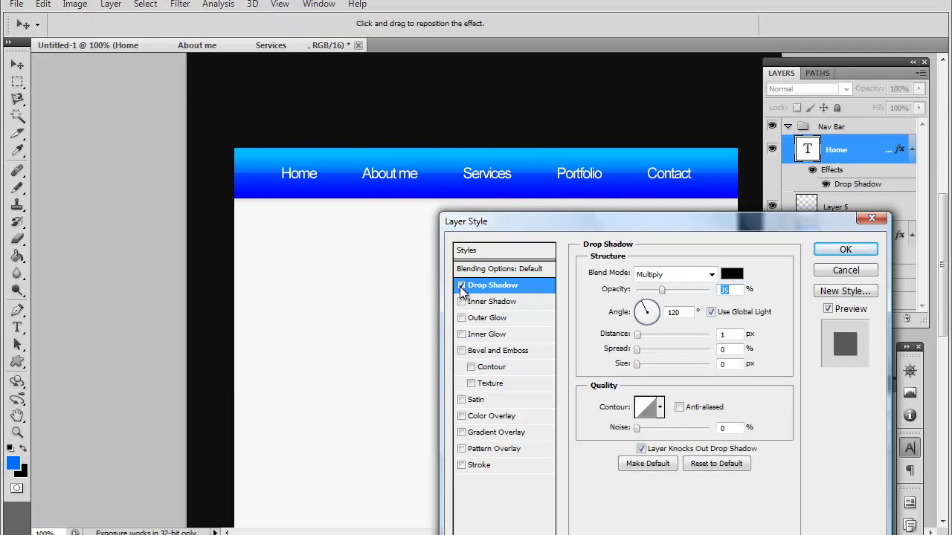
pyautogui.click(461, 286)
pyautogui.click(461, 287)
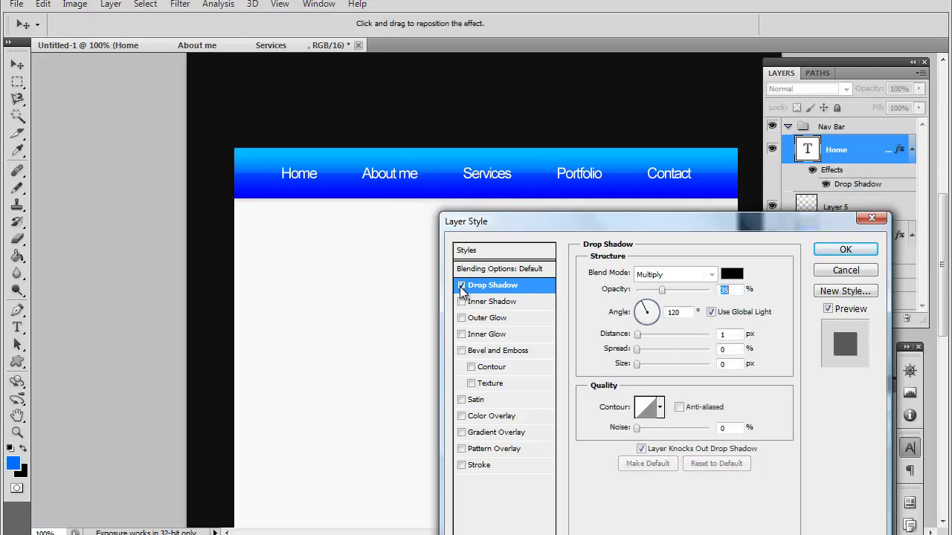
pyautogui.click(836, 256)
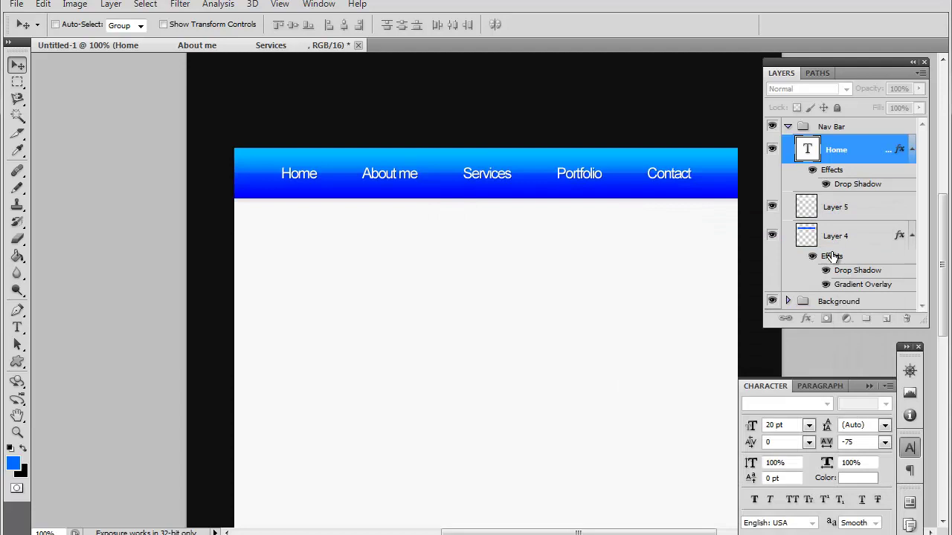
pyautogui.scroll(2, 446, 255)
pyautogui.scroll(3, 494, 256)
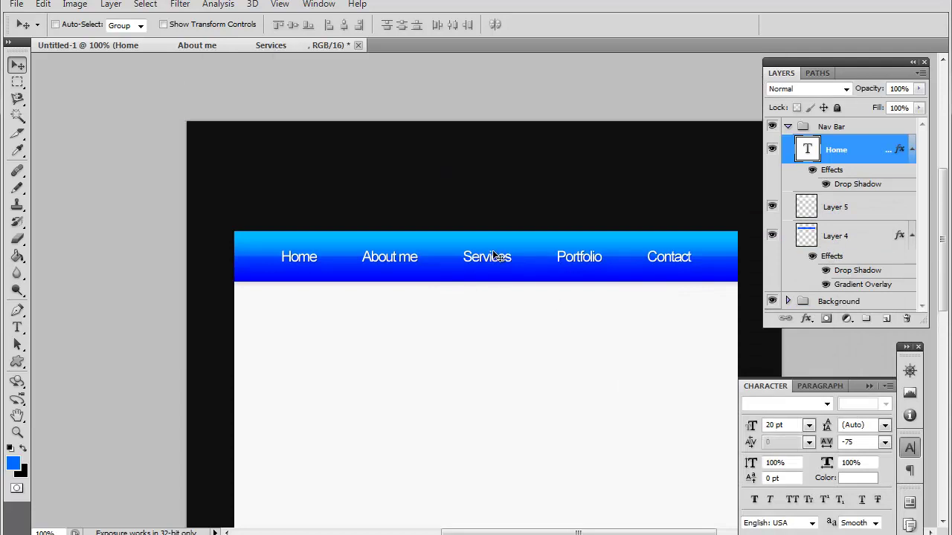
# Add an empty Layer 6 in Nav Bar and marquee-select a box around Home reaching above the bar
pyautogui.click(885, 319)
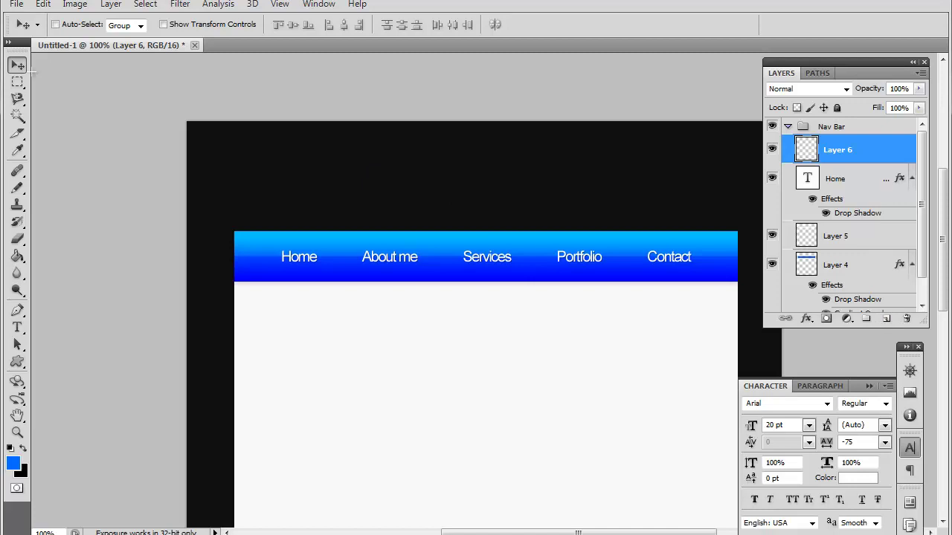
pyautogui.click(17, 82)
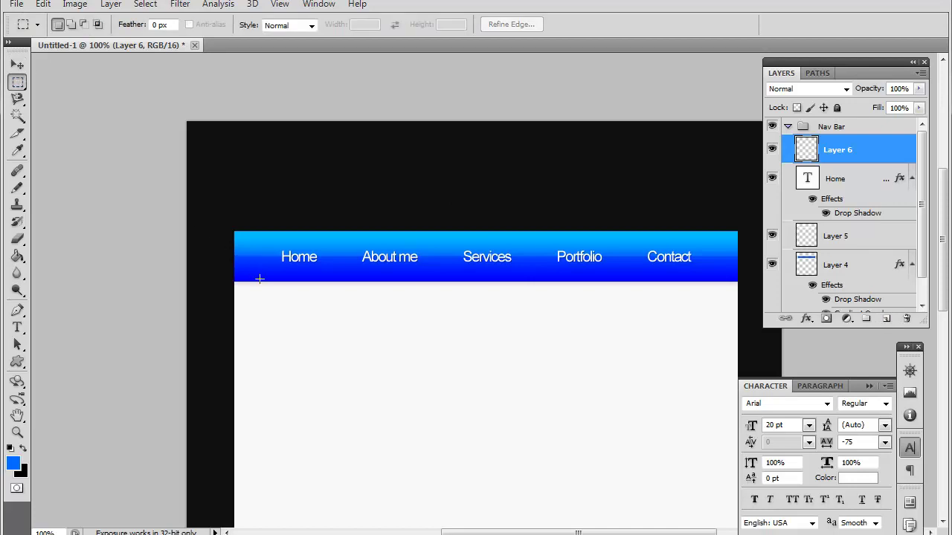
pyautogui.moveTo(257, 281); pyautogui.dragTo(262, 277)
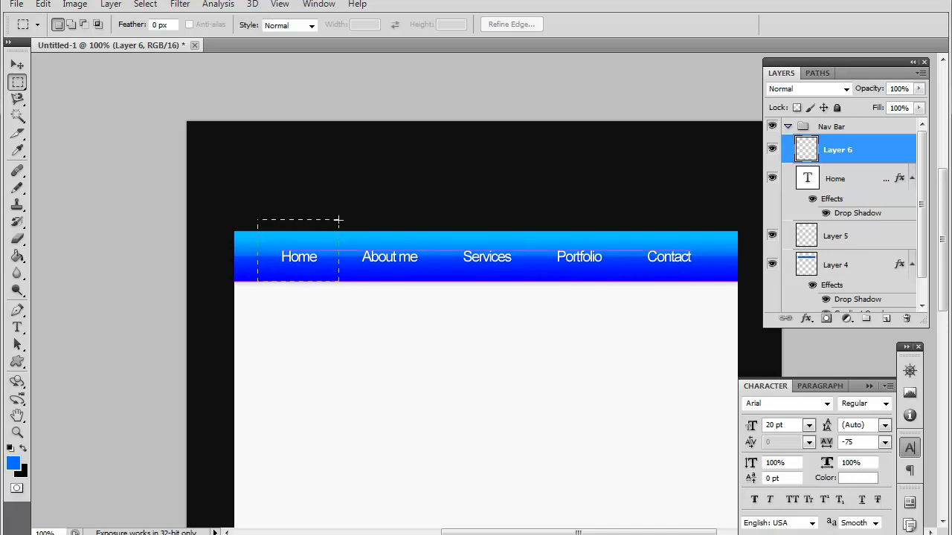
pyautogui.moveTo(339, 221); pyautogui.dragTo(340, 220)
pyautogui.moveTo(344, 223); pyautogui.dragTo(341, 220)
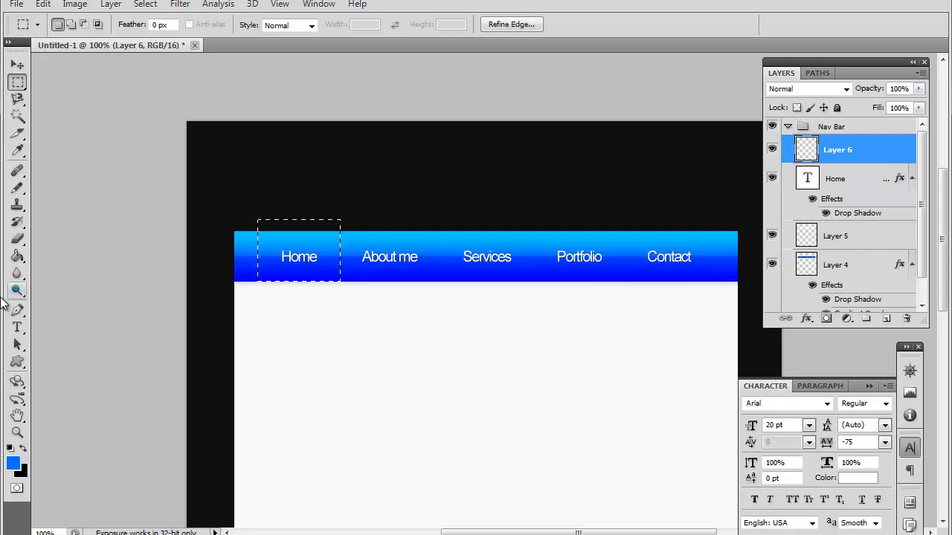
pyautogui.click(18, 256)
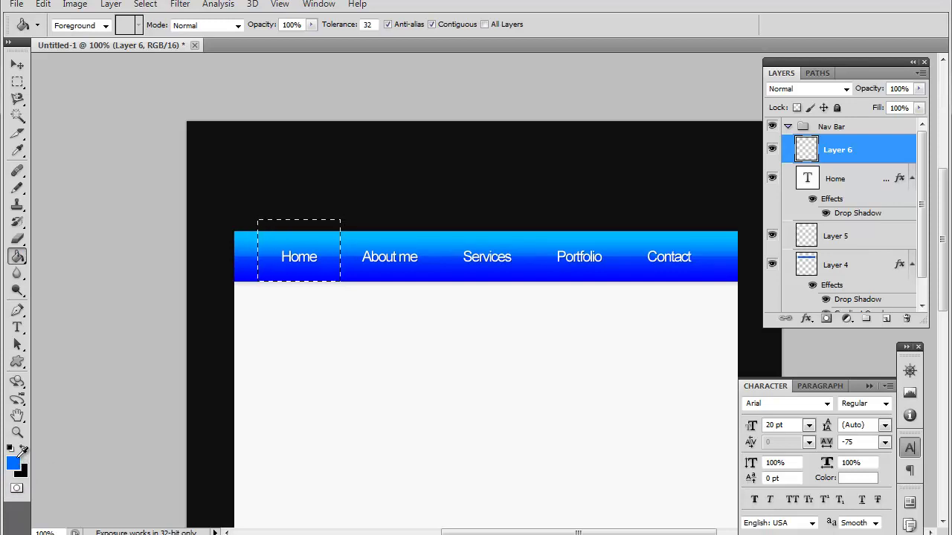
# Set the foreground colour to pink #ff005a
pyautogui.press('i')
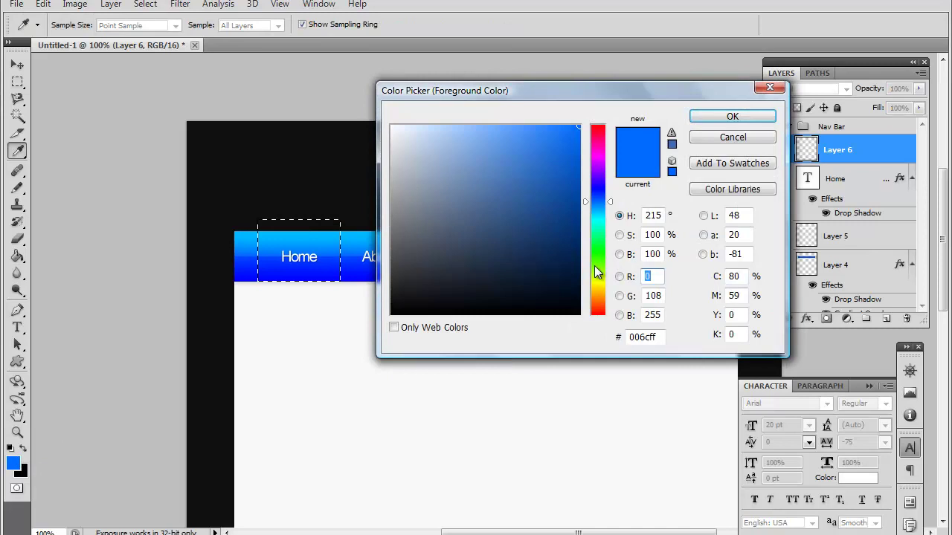
pyautogui.click(597, 151)
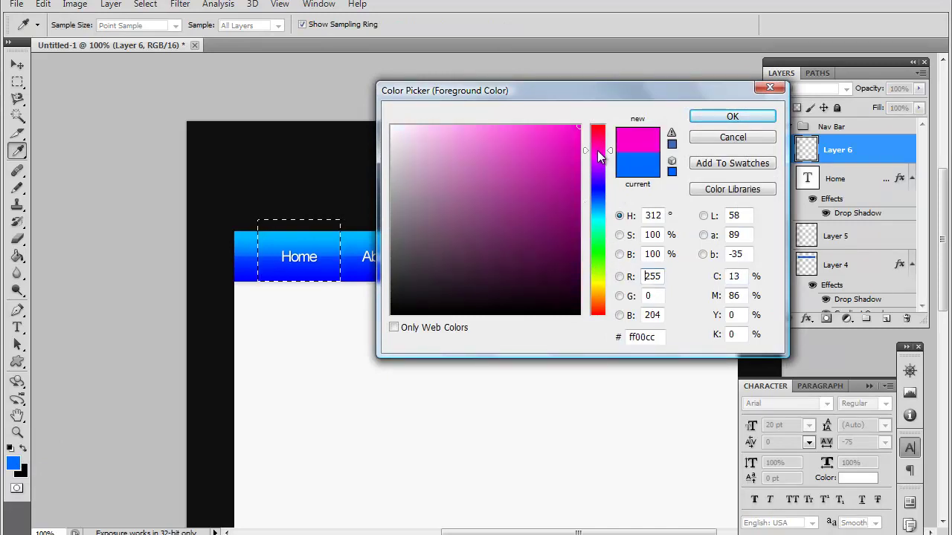
pyautogui.moveTo(598, 151); pyautogui.dragTo(597, 131)
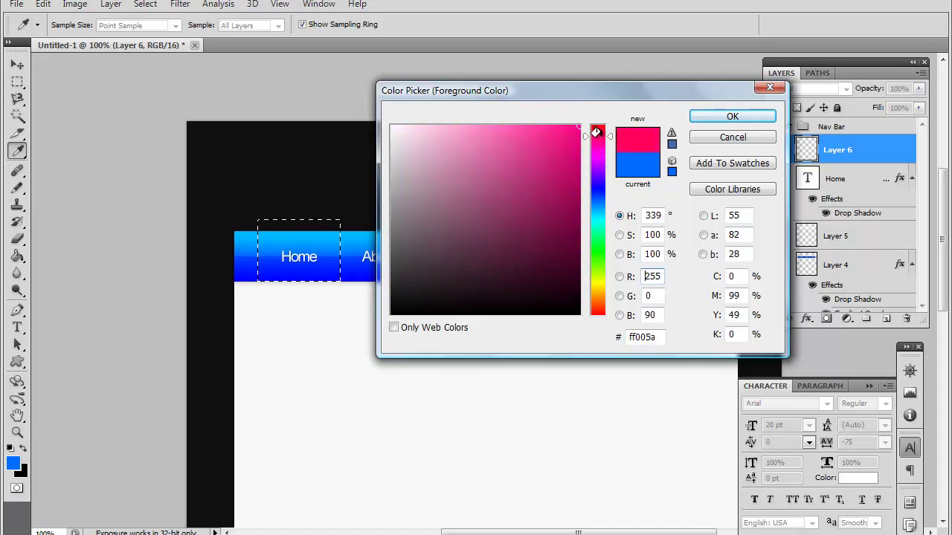
pyautogui.press('g')
pyautogui.click(730, 116)
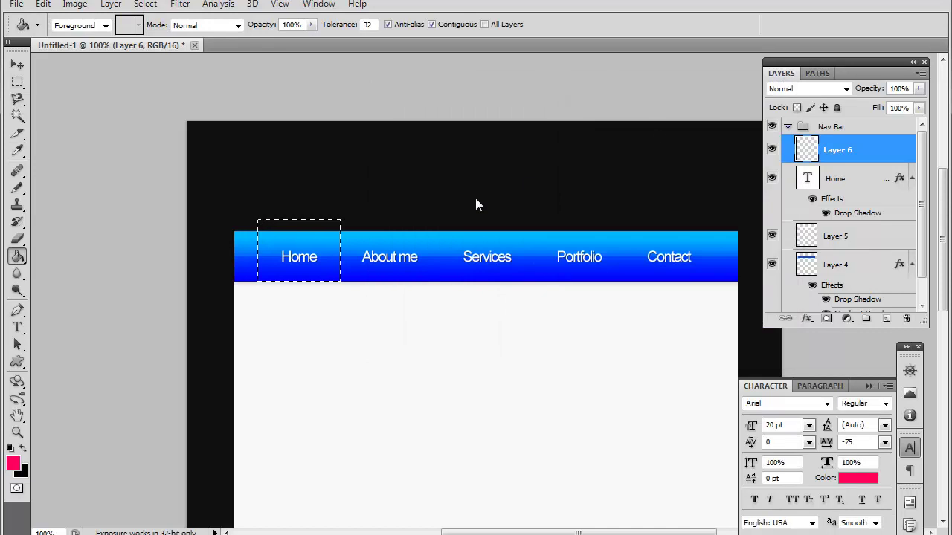
# Fill the Home selection with pink, deselect, and move Layer 6 below the Home text
pyautogui.click(266, 250)
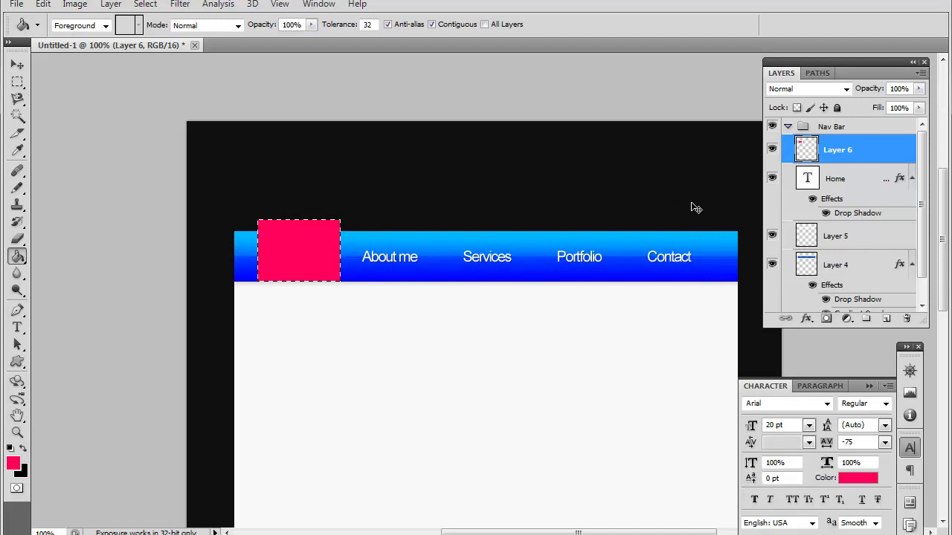
pyautogui.hotkey('ctrl', 'd')
pyautogui.moveTo(862, 143); pyautogui.dragTo(848, 206)
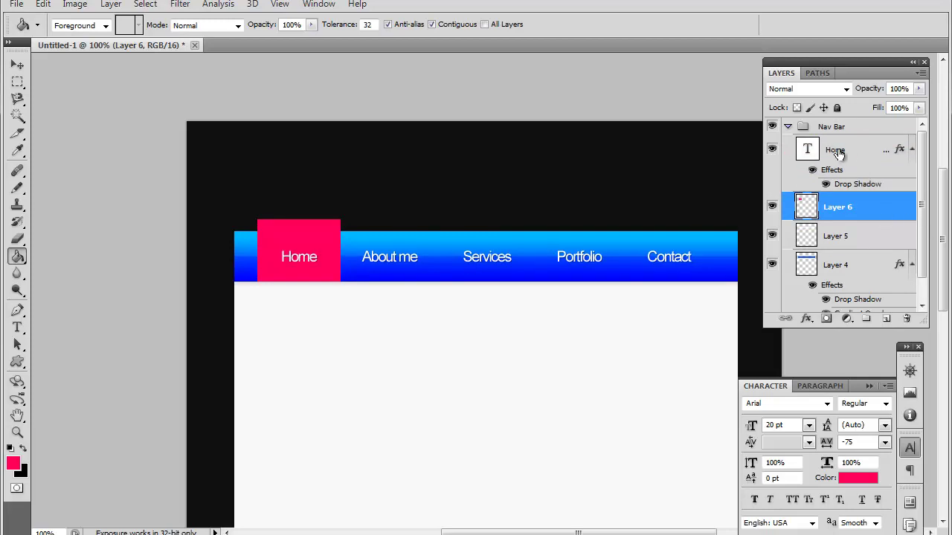
# Give Layer 6 a linear 90° Gradient Overlay in Overlay mode at 54% opacity
pyautogui.doubleClick(874, 211)
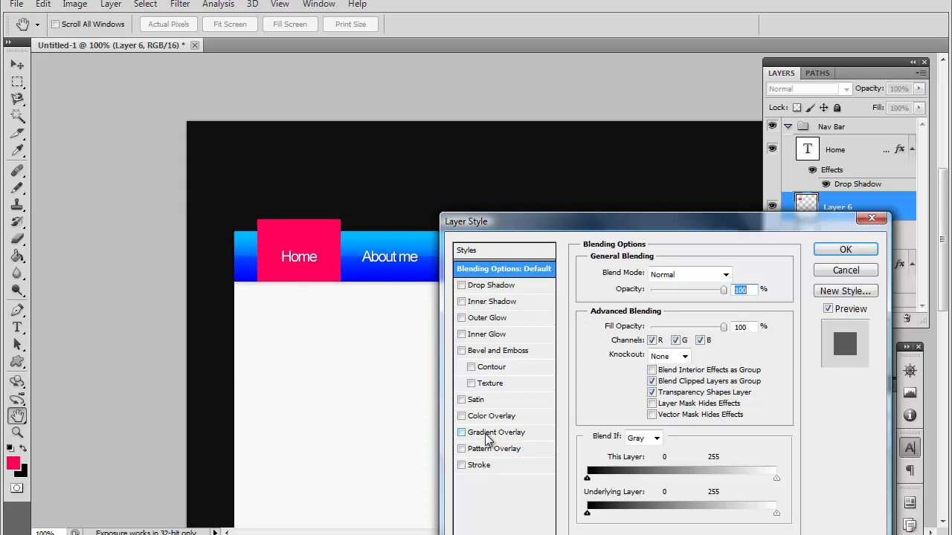
pyautogui.click(461, 434)
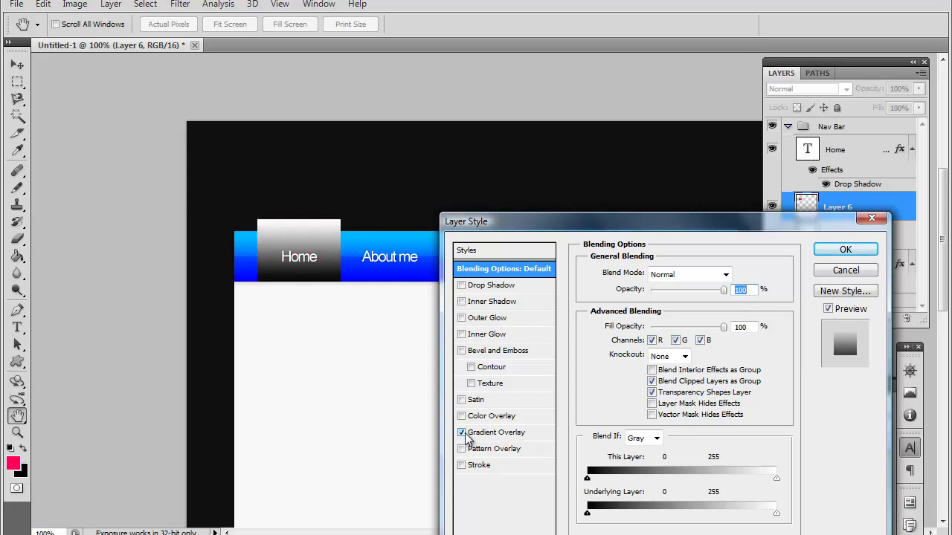
pyautogui.click(491, 432)
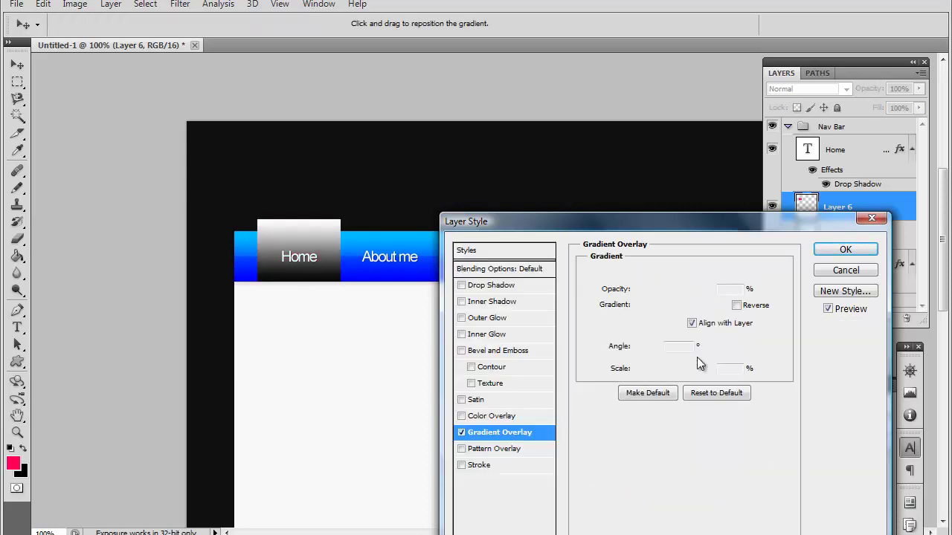
pyautogui.click(691, 272)
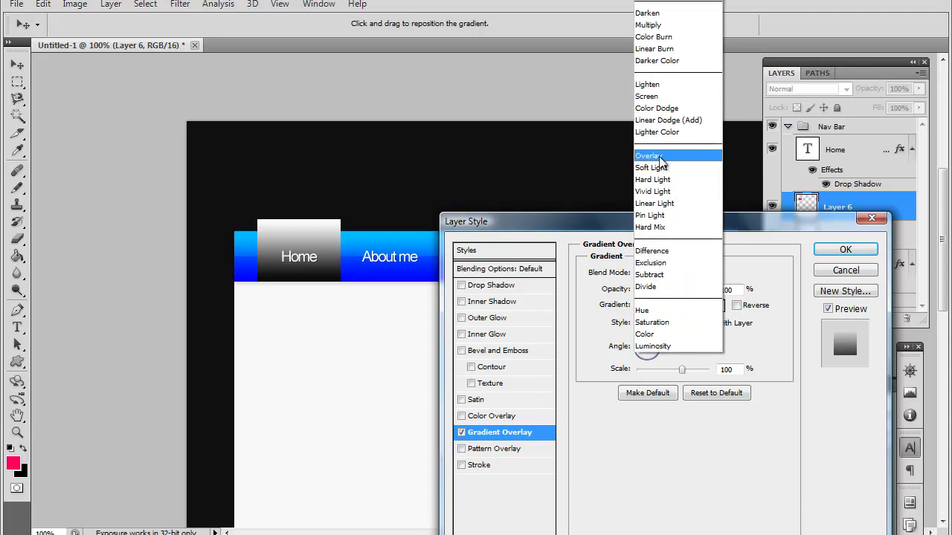
pyautogui.click(661, 161)
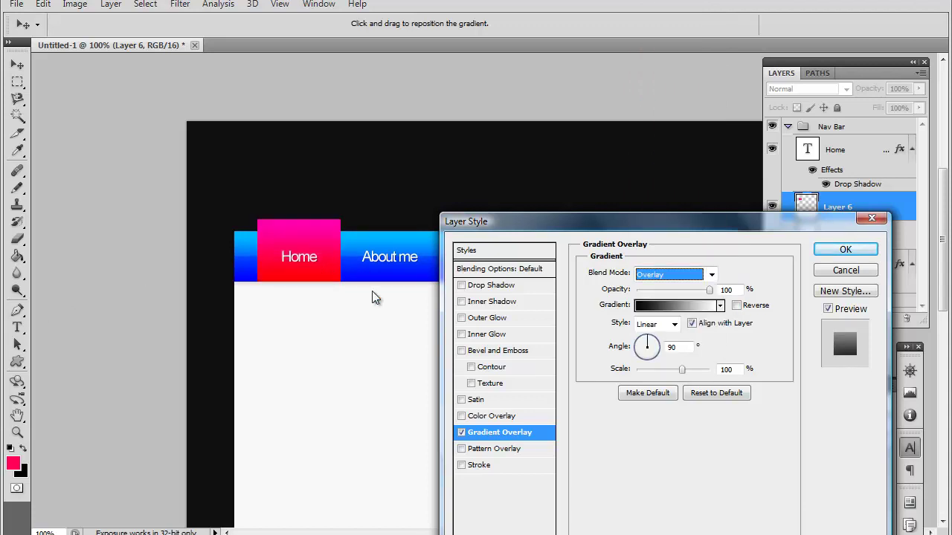
pyautogui.click(711, 288)
pyautogui.moveTo(710, 290); pyautogui.dragTo(678, 294)
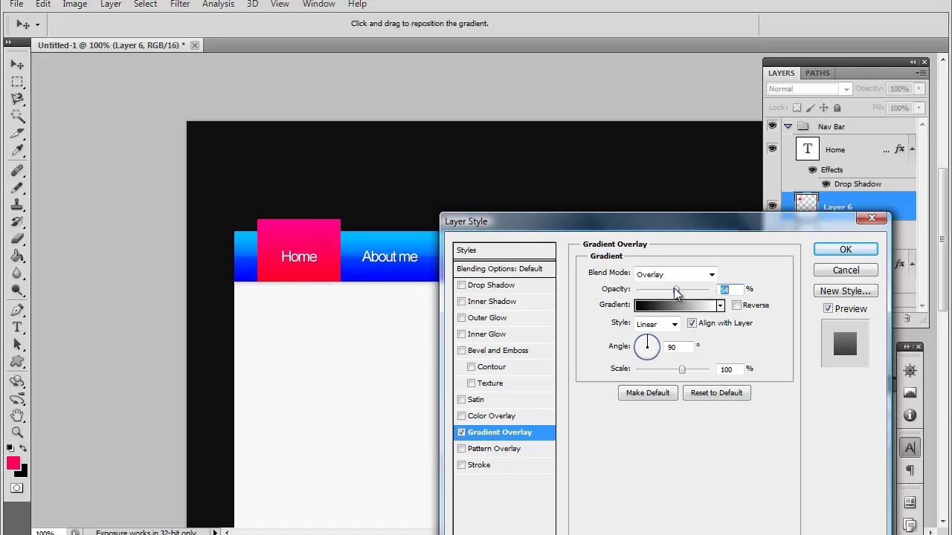
pyautogui.click(844, 247)
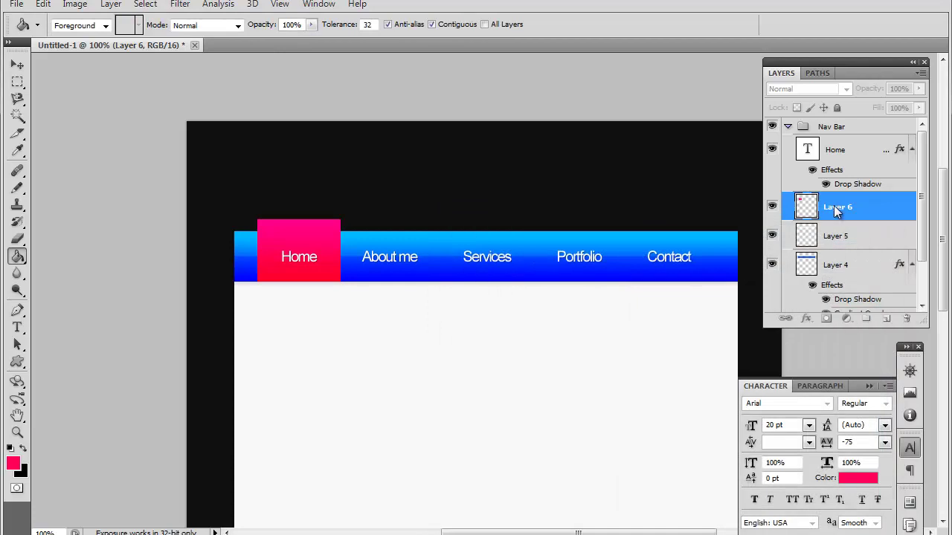
# Create a new group named 'Button overlay' and move Layer 6 into it
pyautogui.click(866, 319)
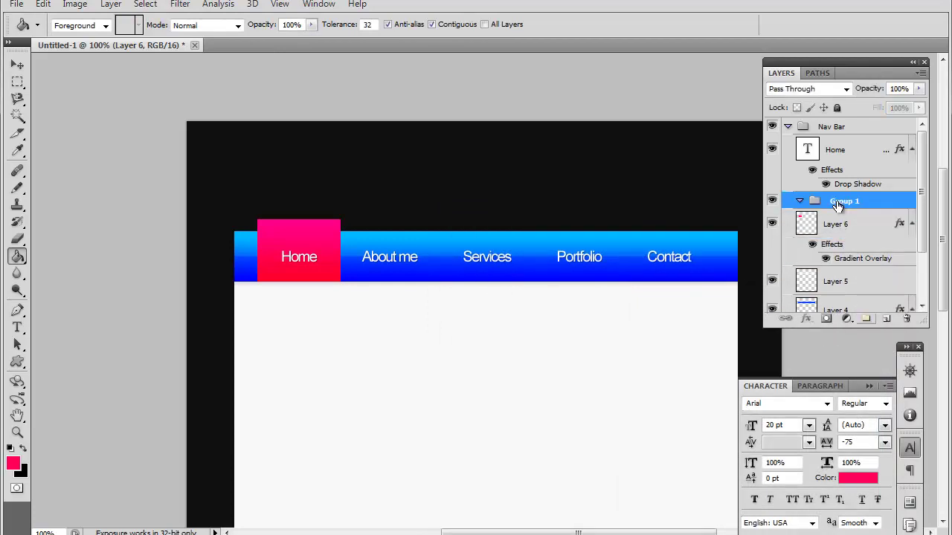
pyautogui.doubleClick(836, 201)
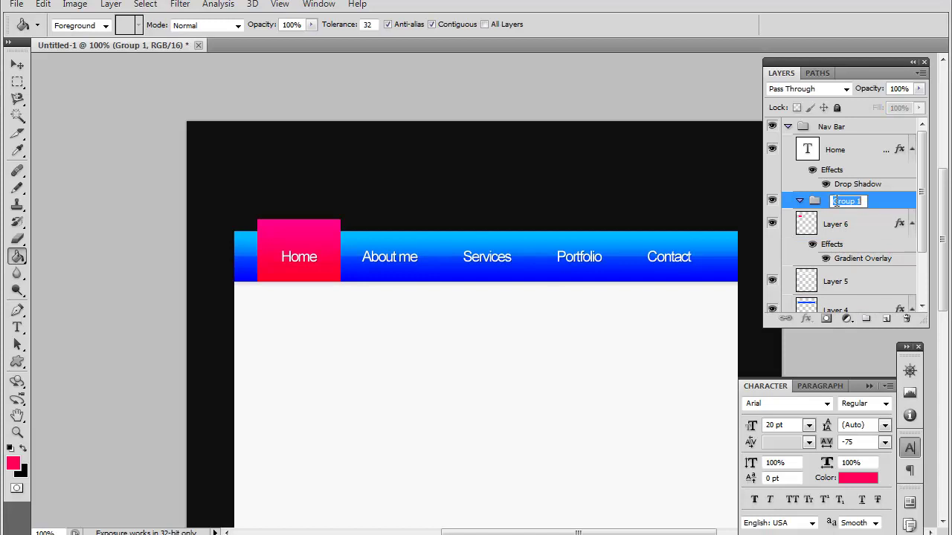
pyautogui.write('overlay overla')
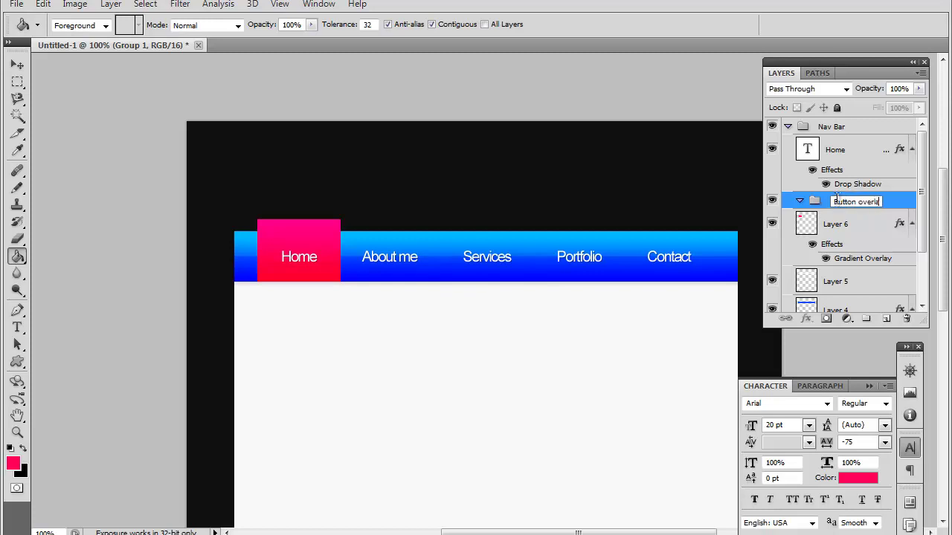
pyautogui.write('y')
pyautogui.press('Return')
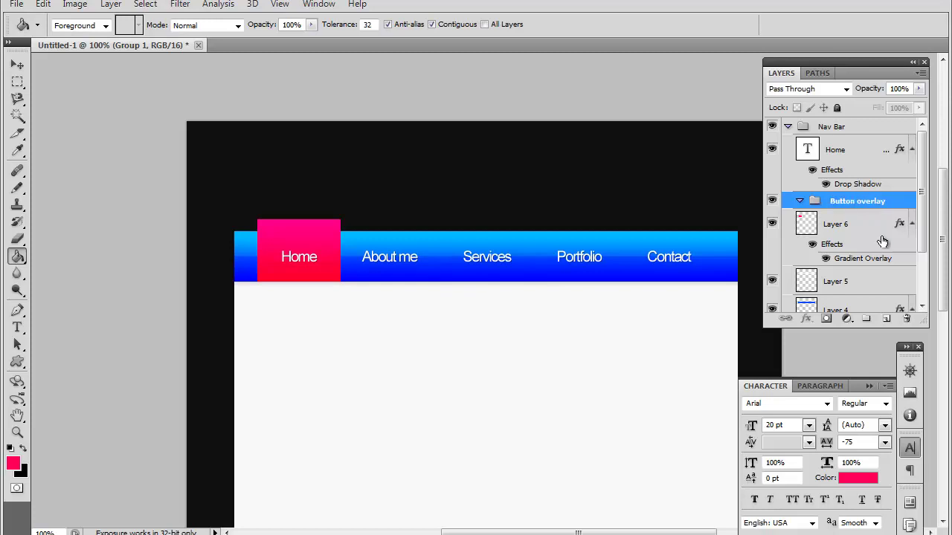
pyautogui.click(870, 229)
pyautogui.moveTo(870, 229); pyautogui.dragTo(861, 203)
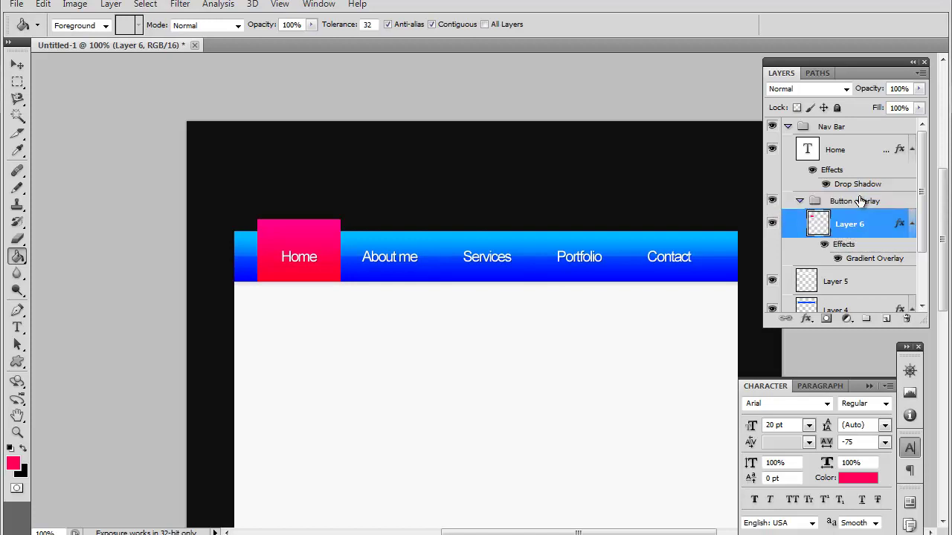
# Add an empty Layer 7 in Button overlay, choose the Brush Tool, and reset brushes to default
pyautogui.click(885, 319)
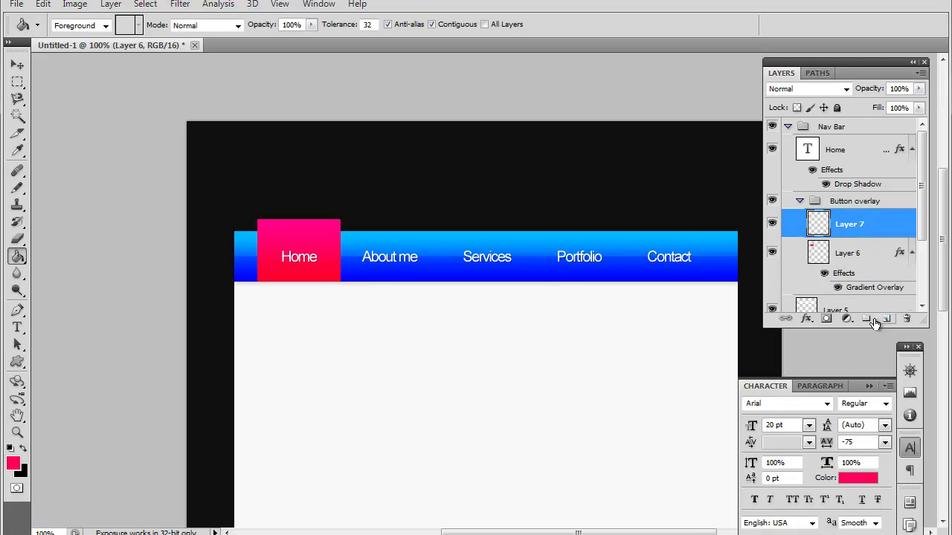
pyautogui.click(20, 188)
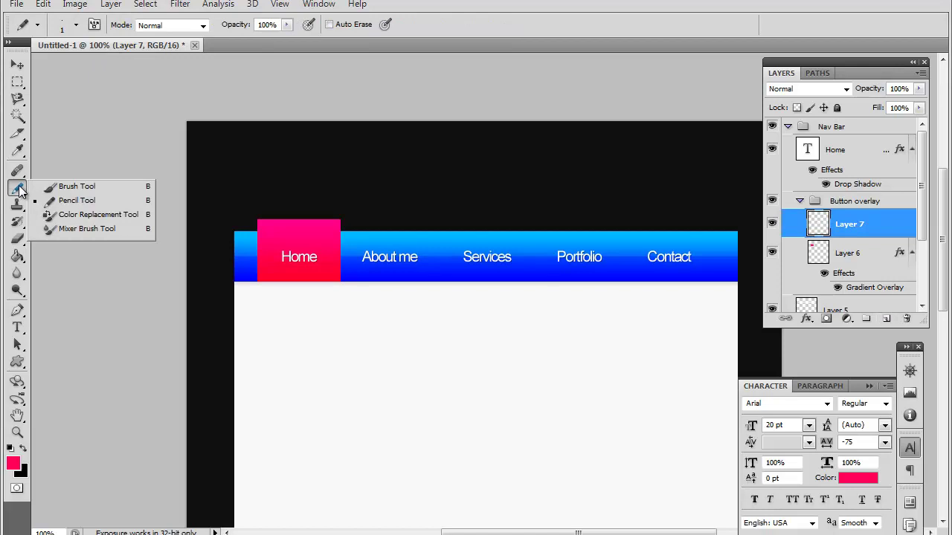
pyautogui.click(53, 186)
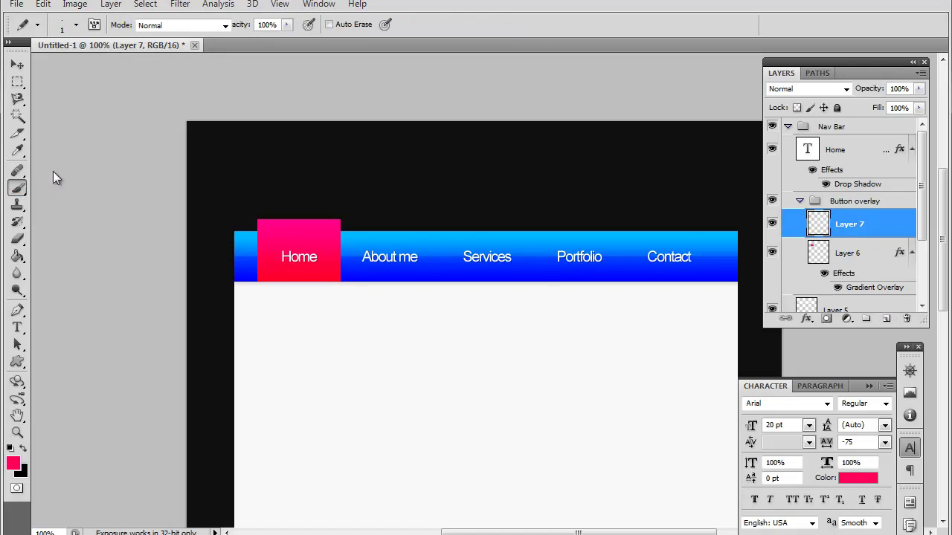
pyautogui.click(76, 26)
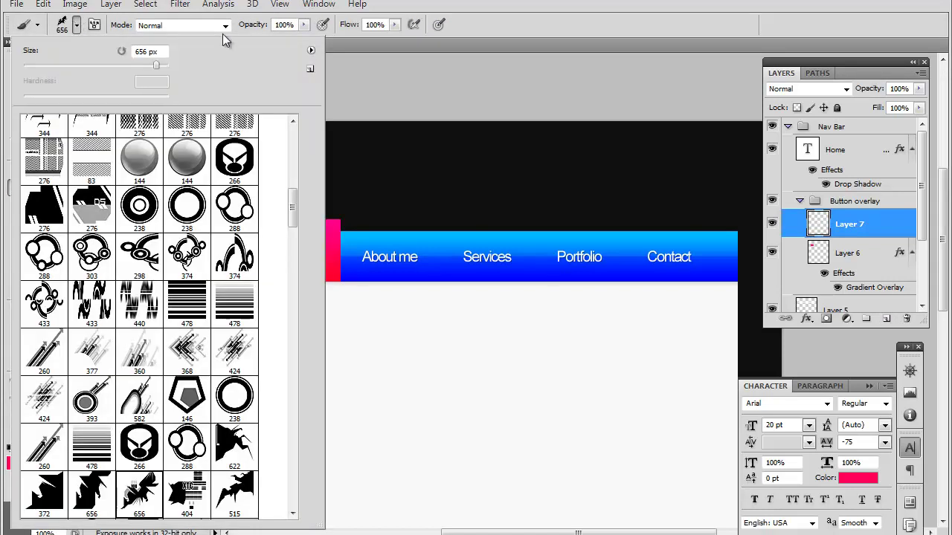
pyautogui.click(311, 51)
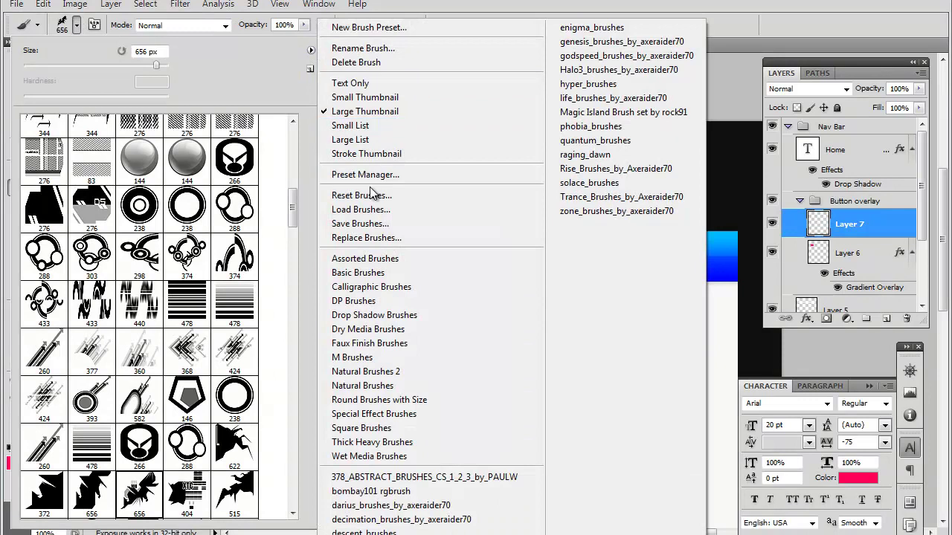
pyautogui.click(369, 194)
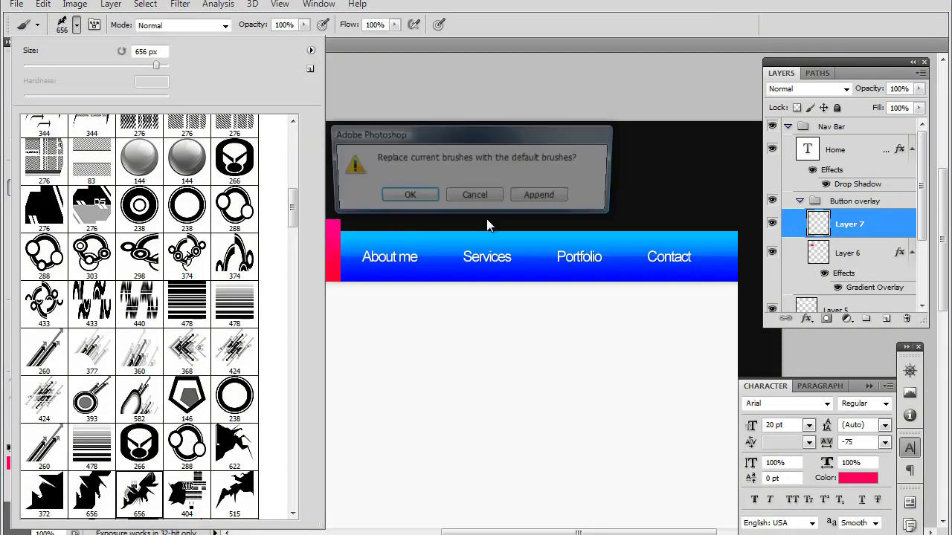
pyautogui.click(410, 195)
# Pick the soft round brush and set its size to 58 px
pyautogui.scroll(4, 268, 200)
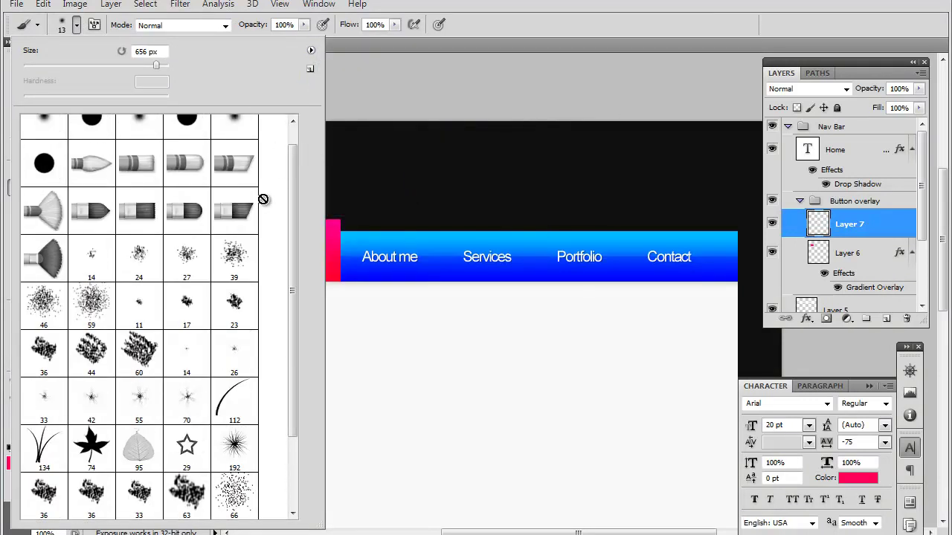
pyautogui.click(139, 144)
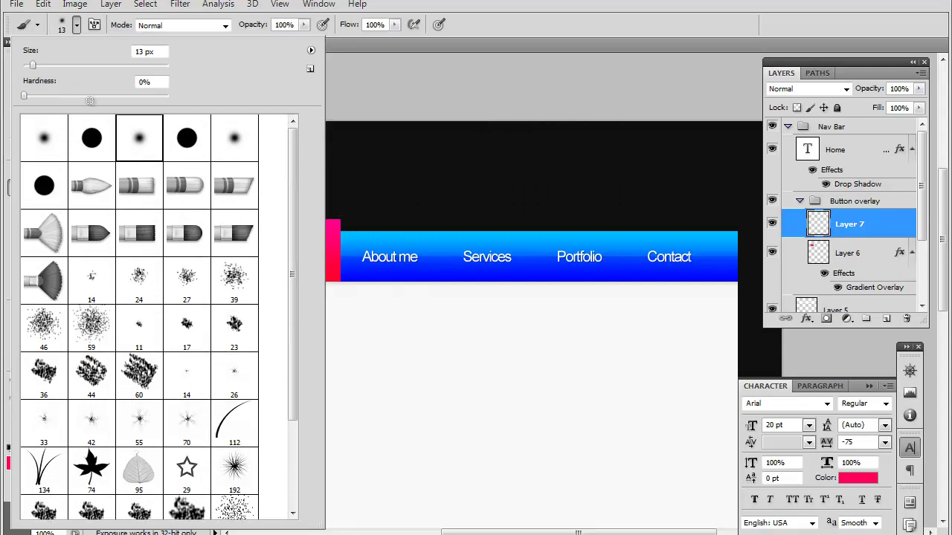
pyautogui.click(53, 66)
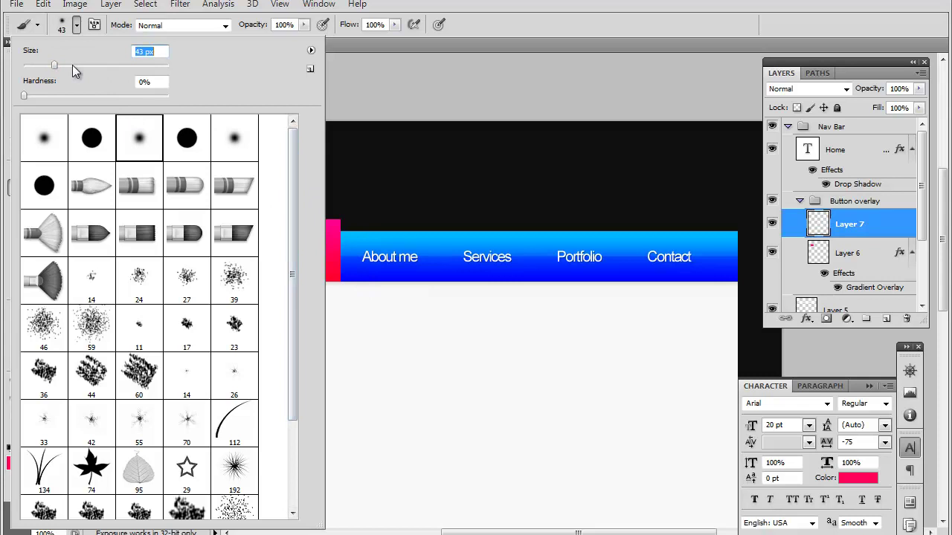
pyautogui.click(72, 66)
pyautogui.click(64, 65)
pyautogui.click(329, 217)
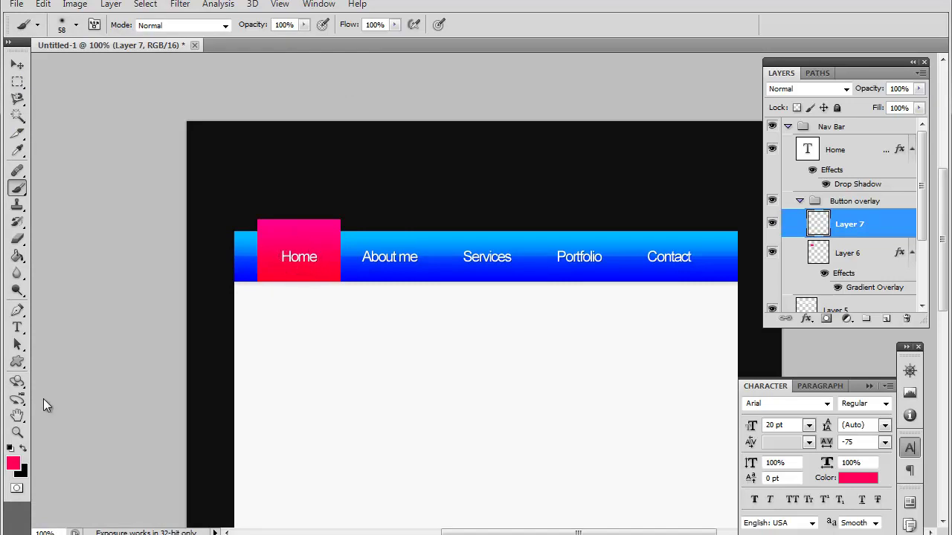
# Make white the foreground colour and paint a soft glow over the Home button on Layer 7
pyautogui.click(9, 448)
pyautogui.click(23, 448)
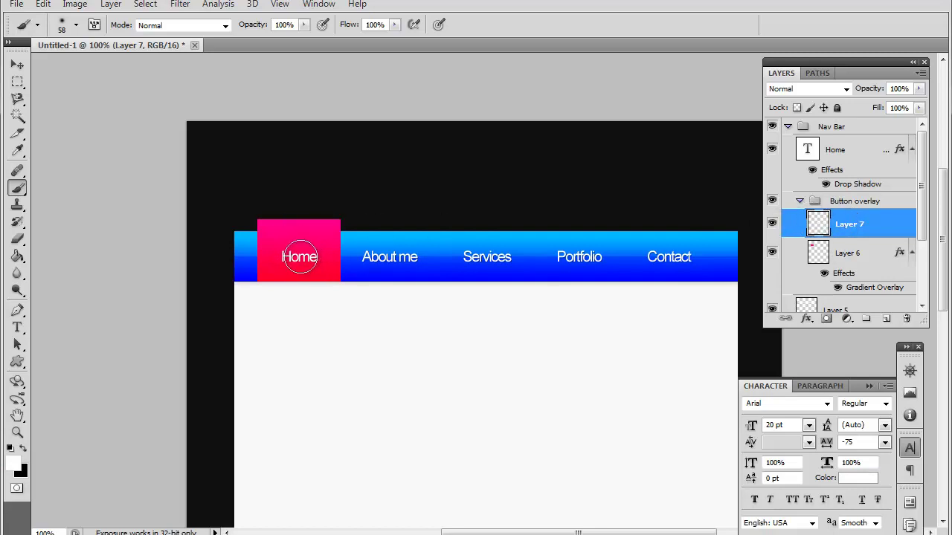
pyautogui.click(298, 257)
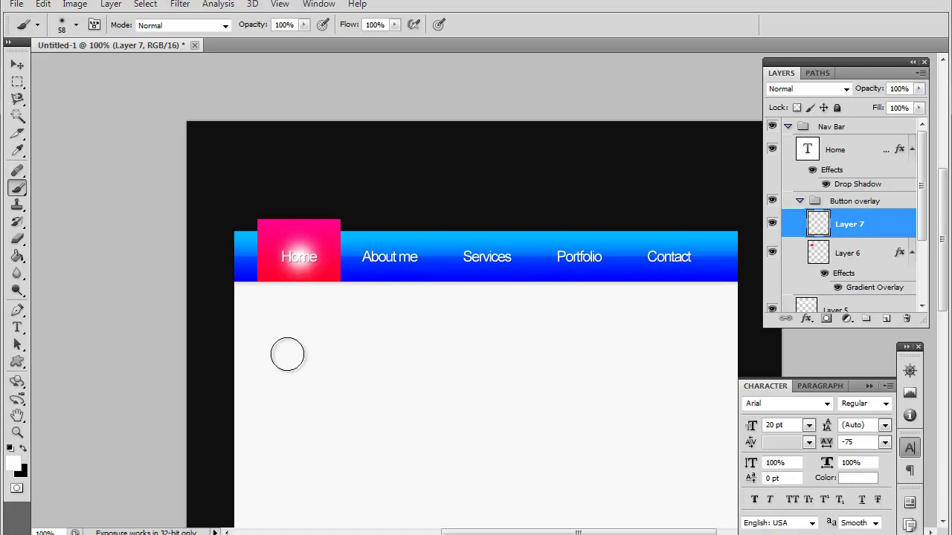
# Lower Layer 7's opacity to 25%
pyautogui.click(18, 64)
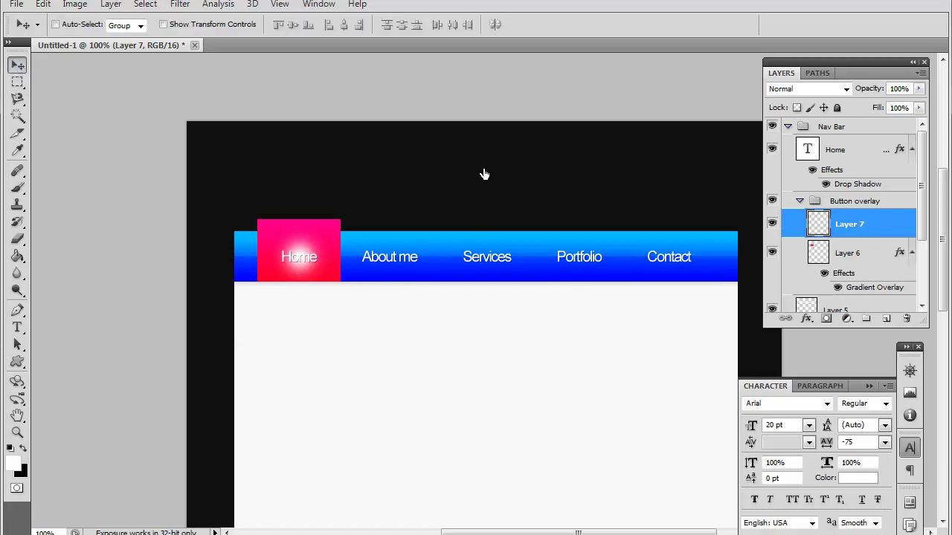
pyautogui.moveTo(915, 93); pyautogui.dragTo(873, 118)
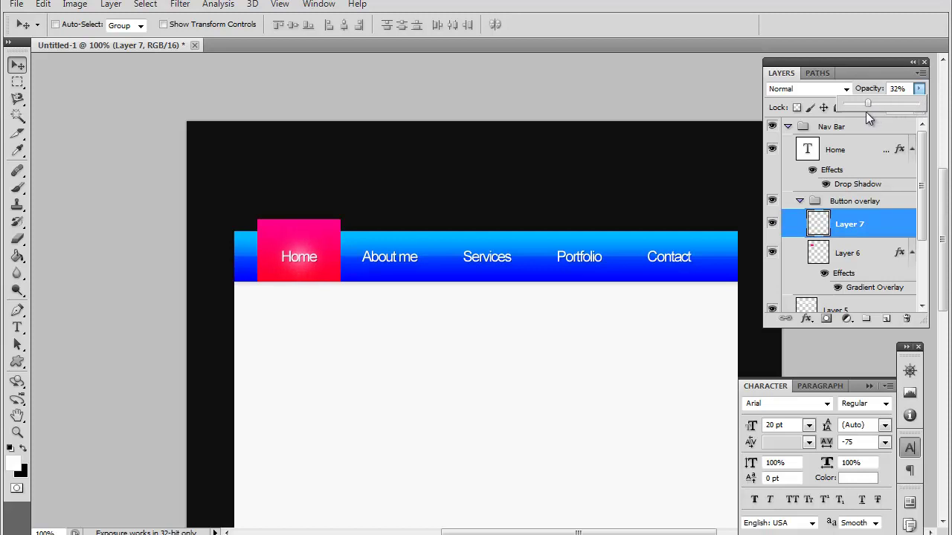
pyautogui.moveTo(869, 118); pyautogui.dragTo(866, 118)
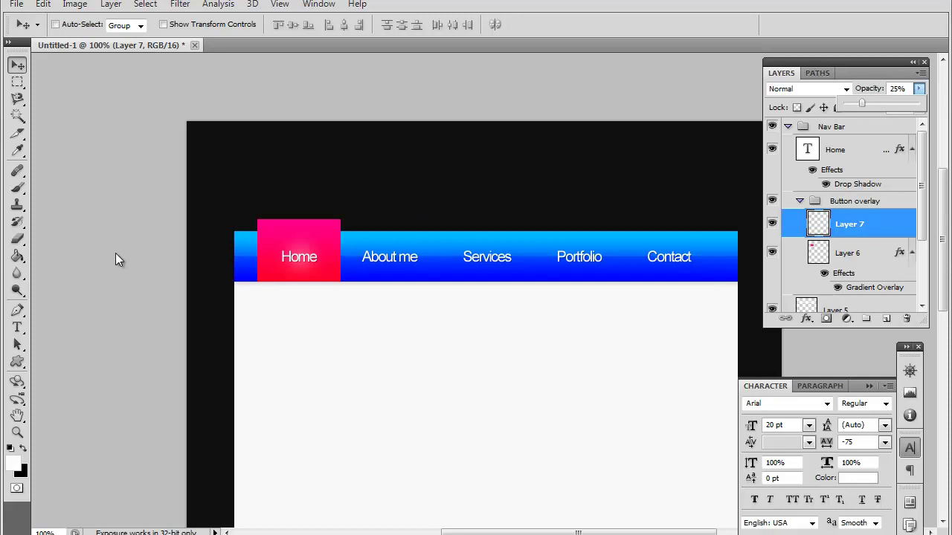
pyautogui.click(18, 72)
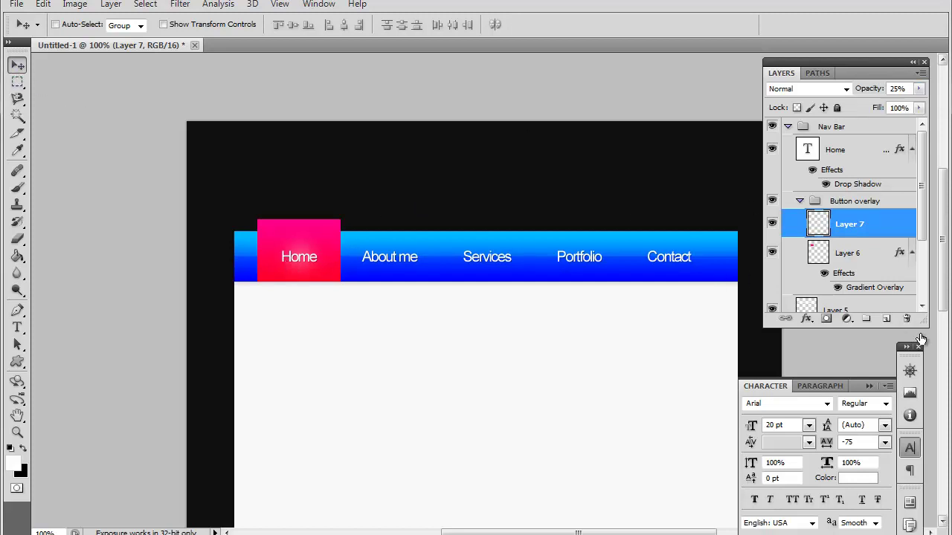
# Add a new empty Layer 8 and switch to the Pencil tool
pyautogui.click(886, 319)
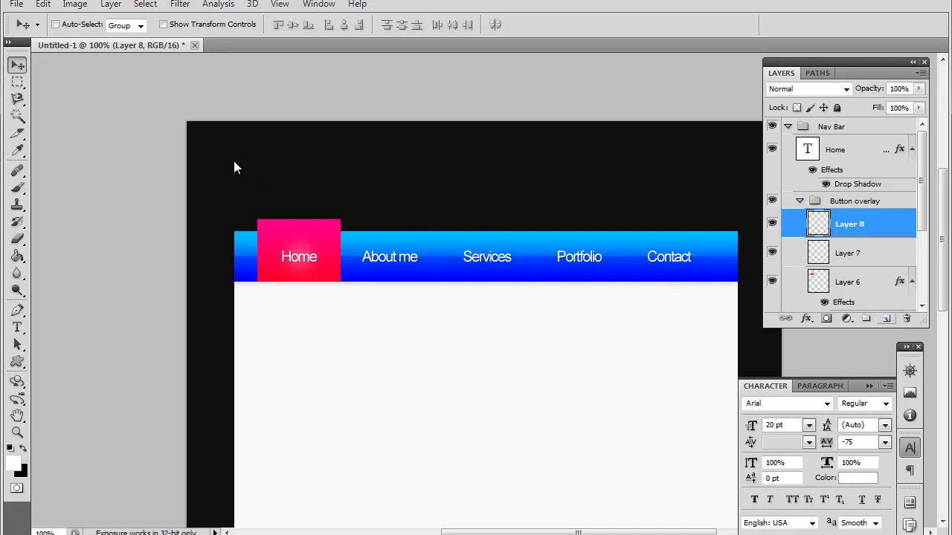
pyautogui.click(18, 186)
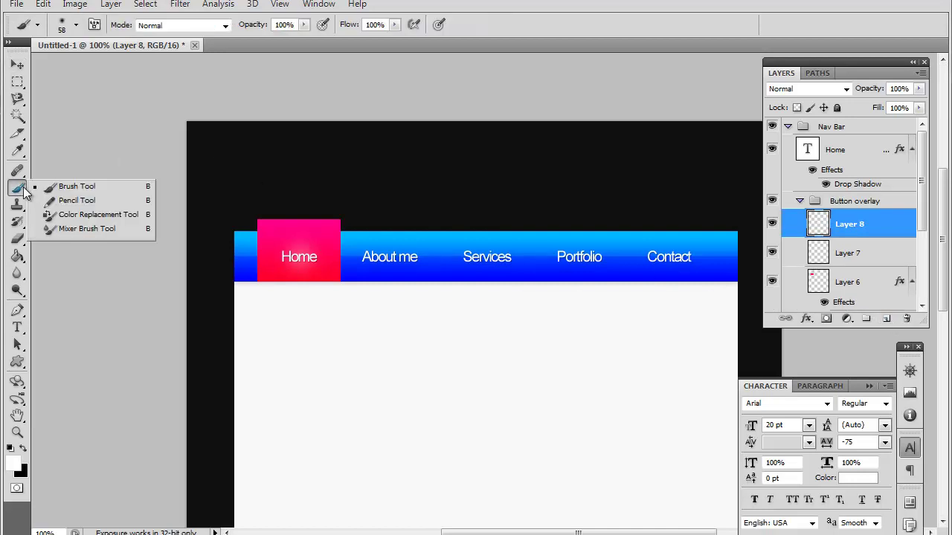
pyautogui.click(67, 201)
# Set the pencil to 2 px and draw a white line along the Home button's top edge
pyautogui.click(75, 25)
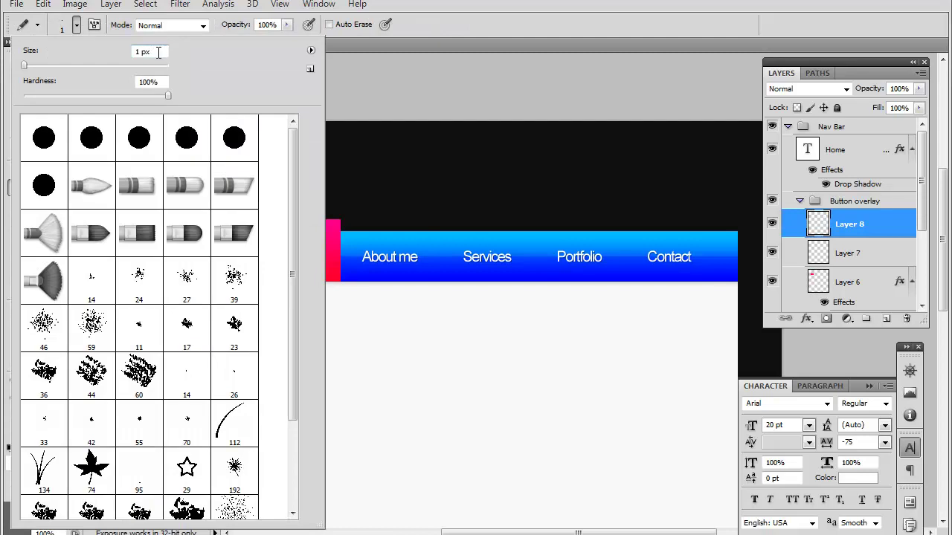
pyautogui.click(155, 51)
pyautogui.write('2')
pyautogui.press('Return')
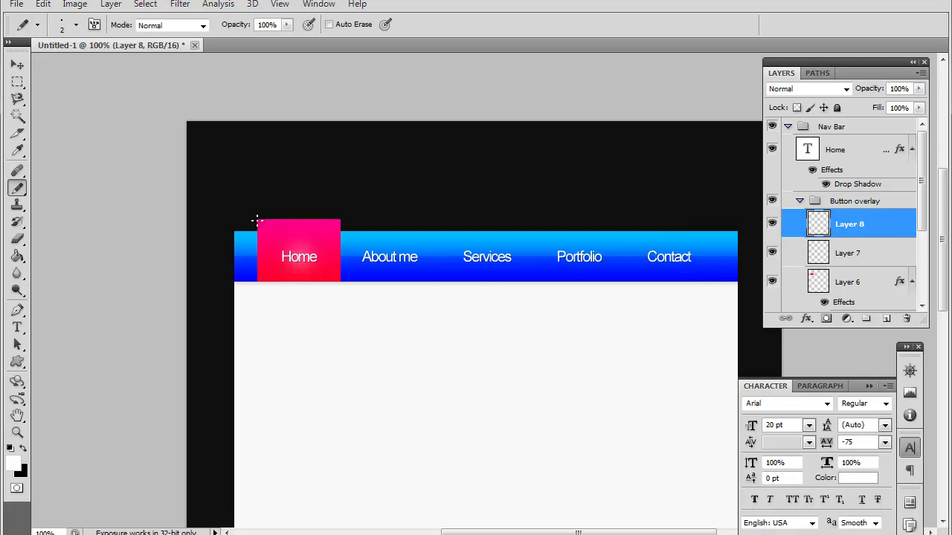
pyautogui.moveTo(258, 220); pyautogui.dragTo(329, 243)
pyautogui.click(18, 82)
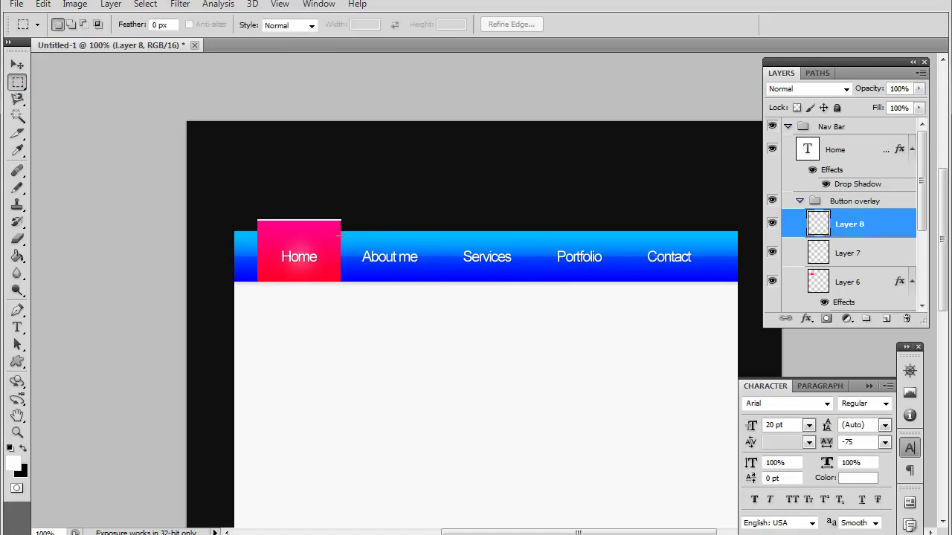
# Clear a stray rectangular selection and nudge the Layer 8 highlight line down a pixel
pyautogui.moveTo(340, 232); pyautogui.dragTo(386, 201)
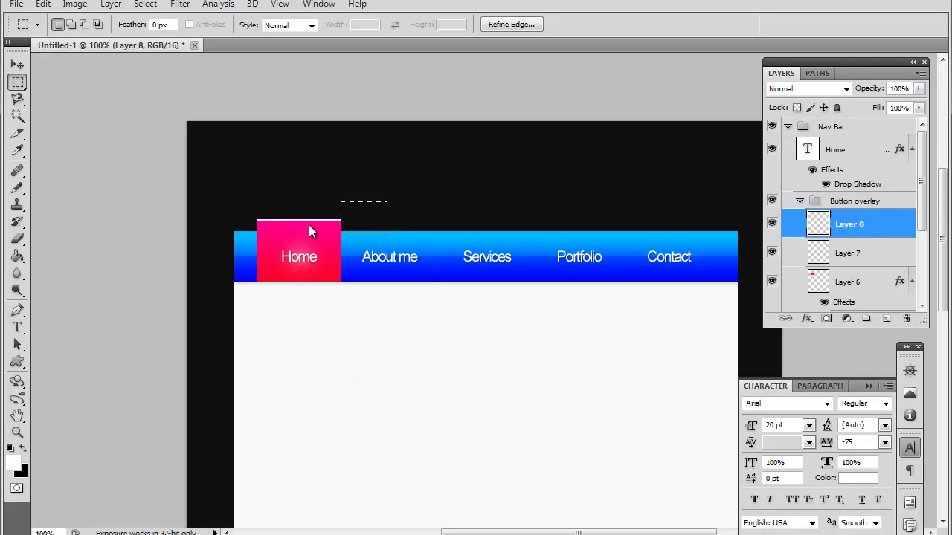
pyautogui.hotkey('ctrl', 'd')
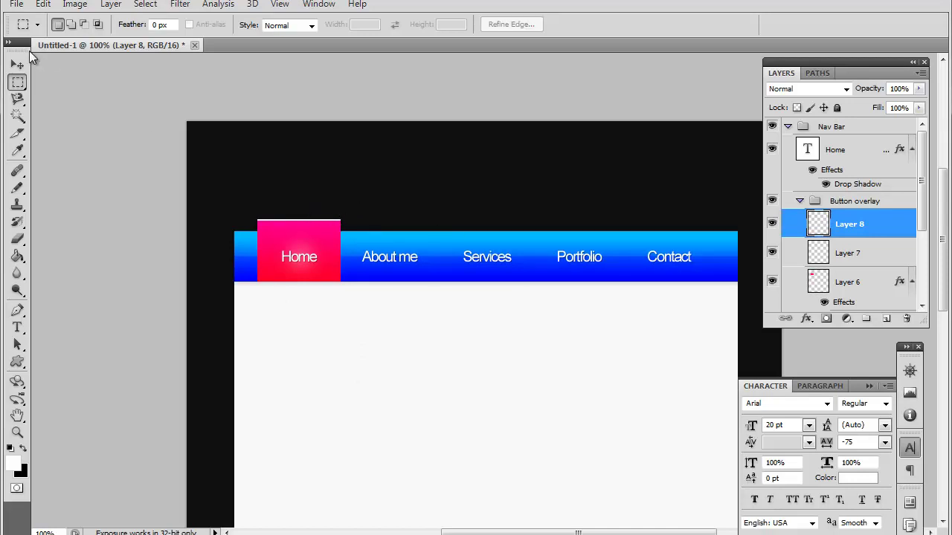
pyautogui.click(17, 64)
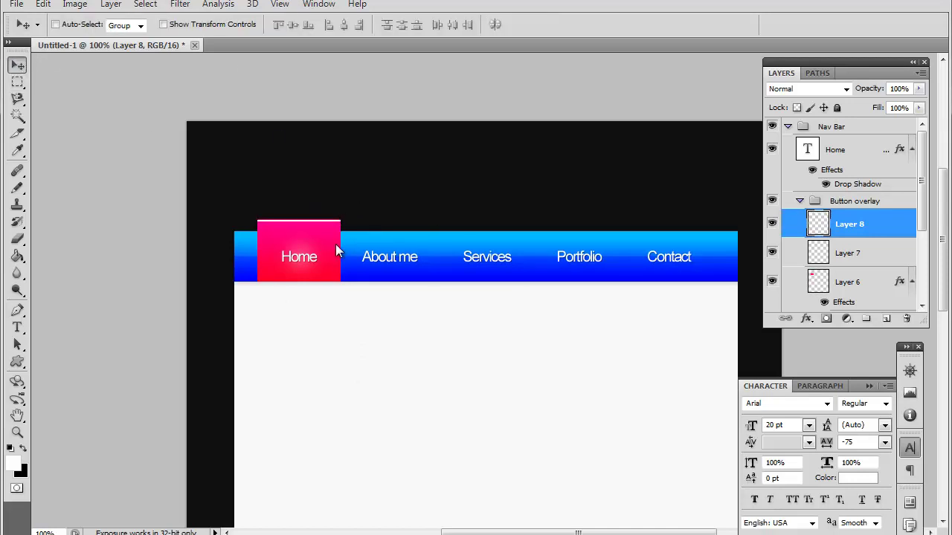
pyautogui.press('Down')
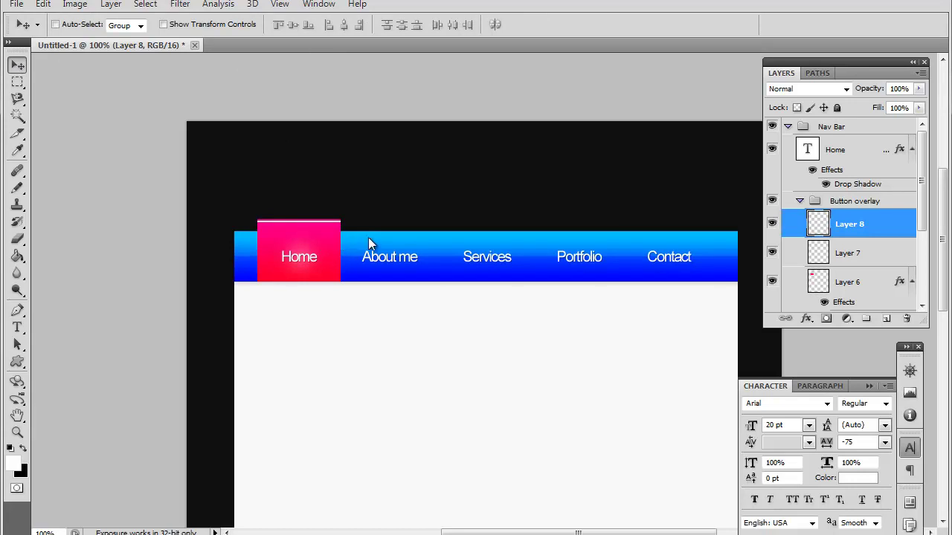
# Try Overlay and Lighter Color blend modes on Layer 8, ending on Overlay
pyautogui.click(845, 89)
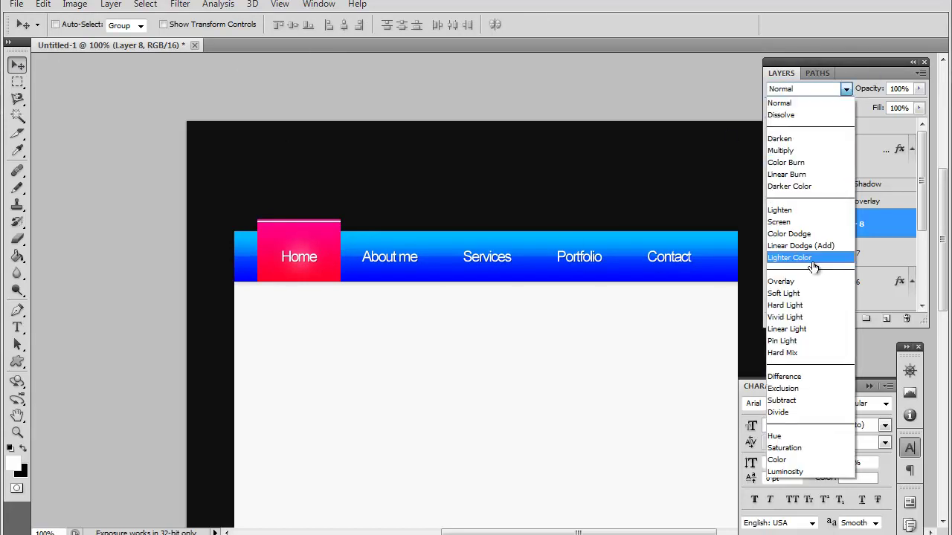
pyautogui.click(810, 282)
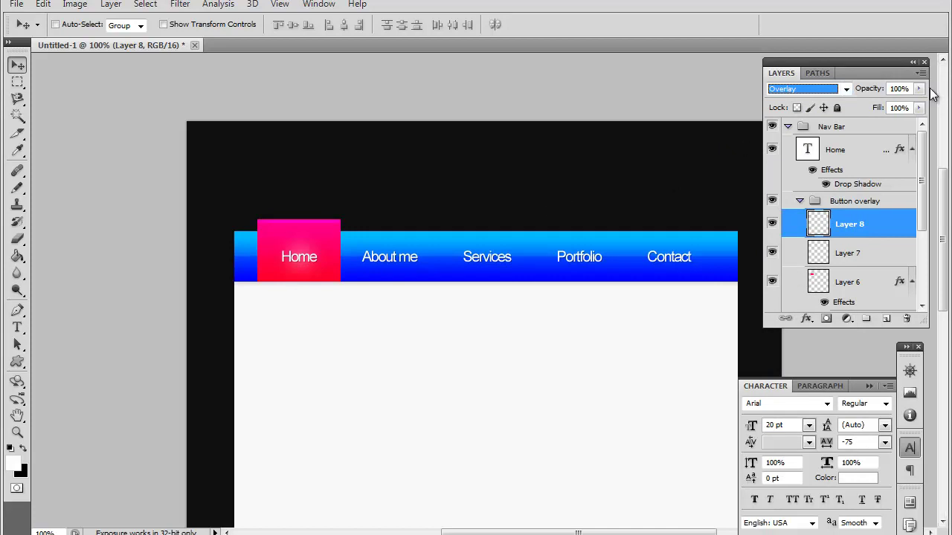
pyautogui.press('Up')
pyautogui.press('Return')
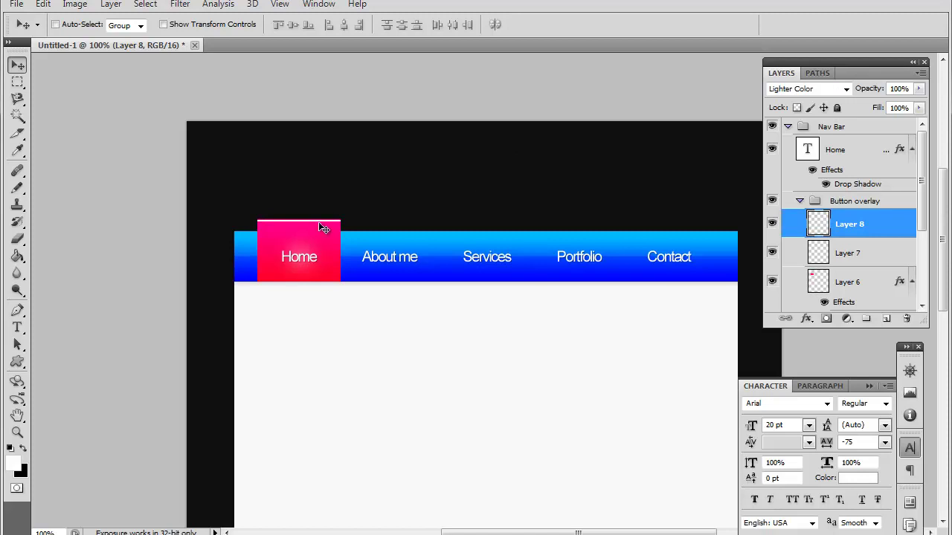
pyautogui.click(826, 90)
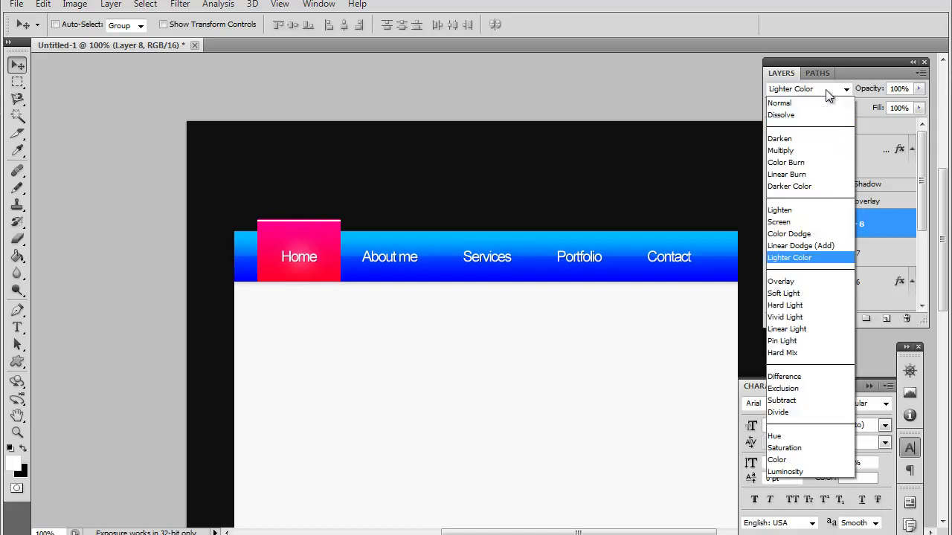
pyautogui.click(792, 281)
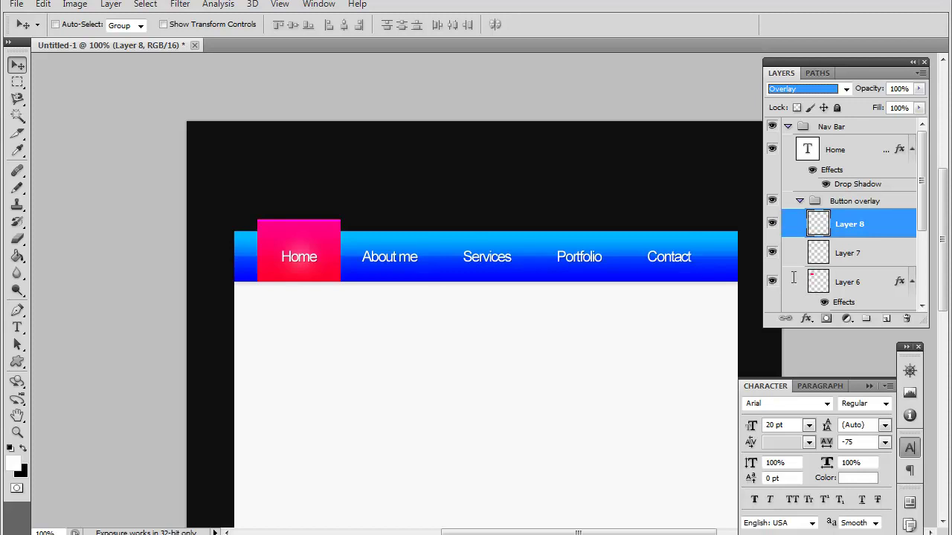
# Set Layer 8 to Normal blending with its opacity lowered to 36%
pyautogui.click(919, 89)
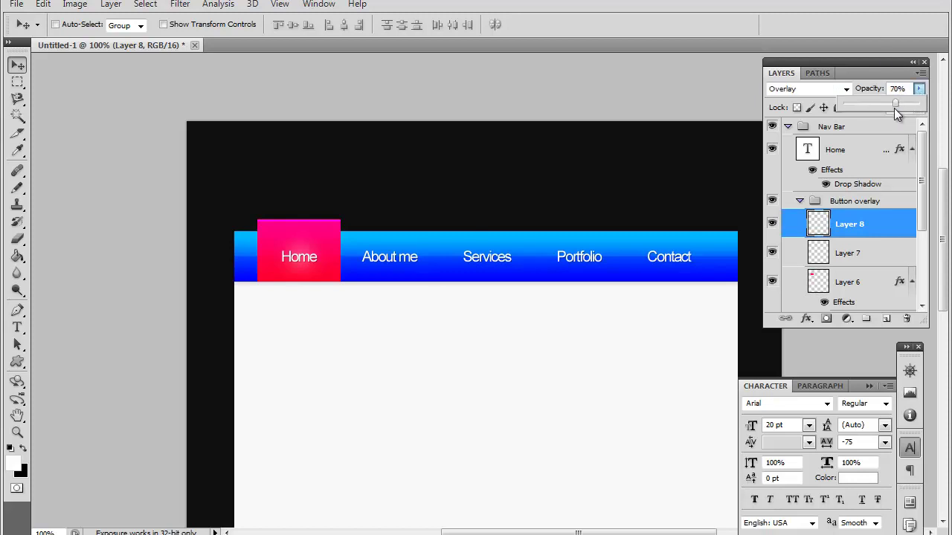
pyautogui.moveTo(895, 113); pyautogui.dragTo(928, 118)
pyautogui.click(782, 89)
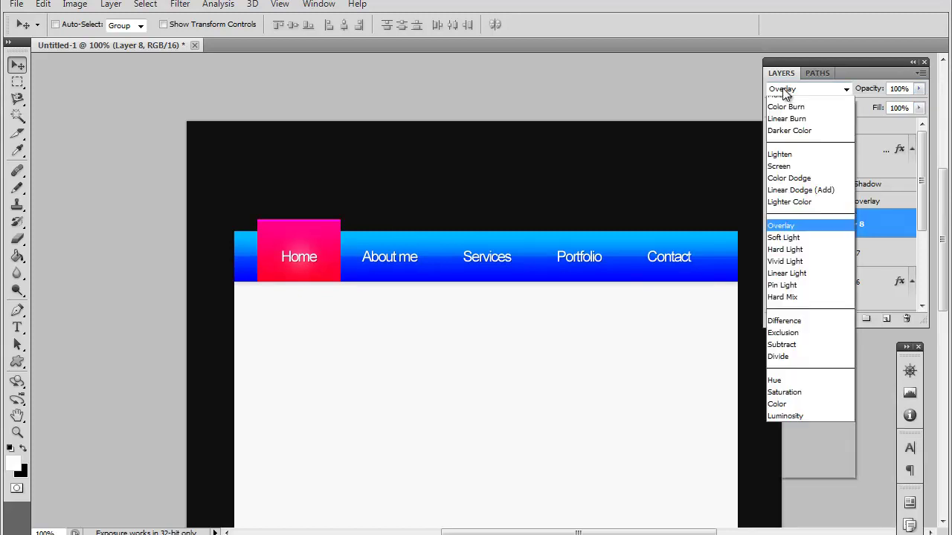
pyautogui.click(781, 99)
pyautogui.click(919, 89)
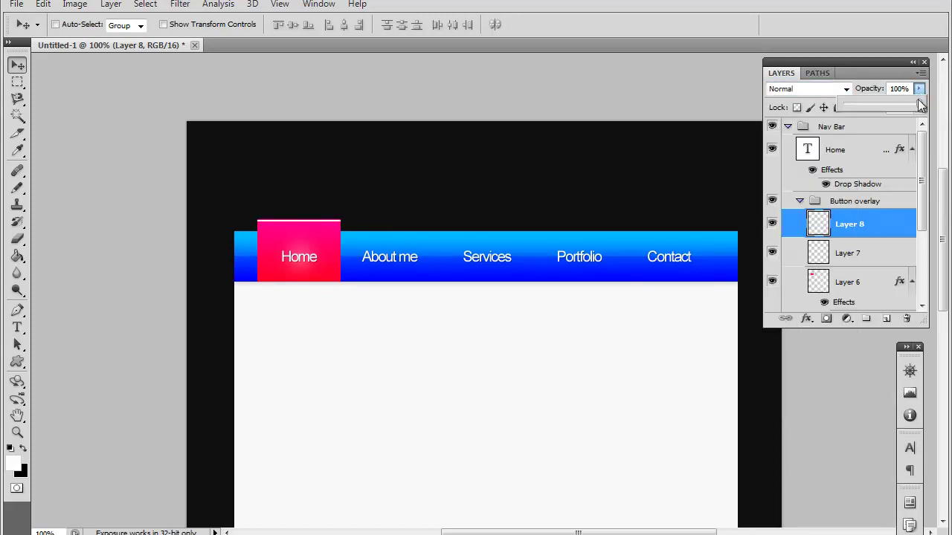
pyautogui.moveTo(919, 105); pyautogui.dragTo(873, 116)
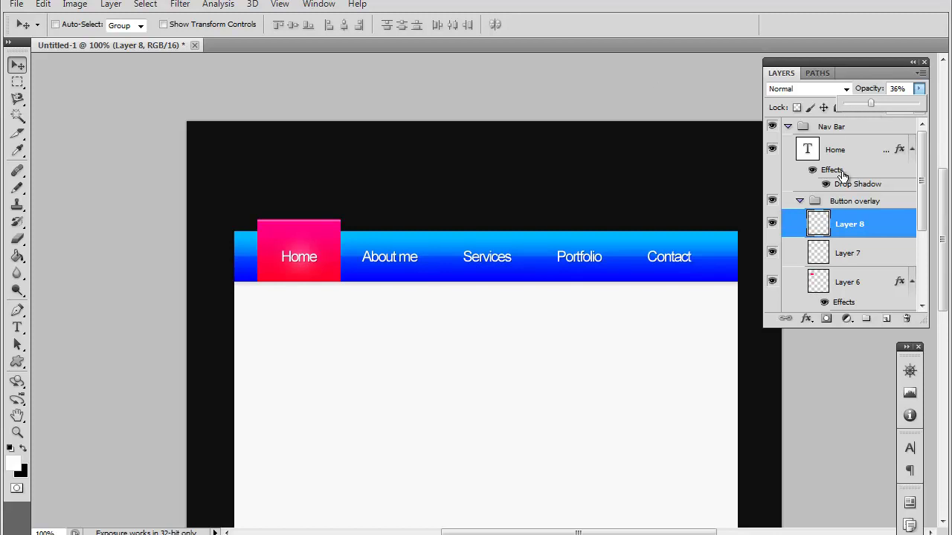
# Delete the part of the pink Layer 6 button that sticks out above the nav bar
pyautogui.click(18, 82)
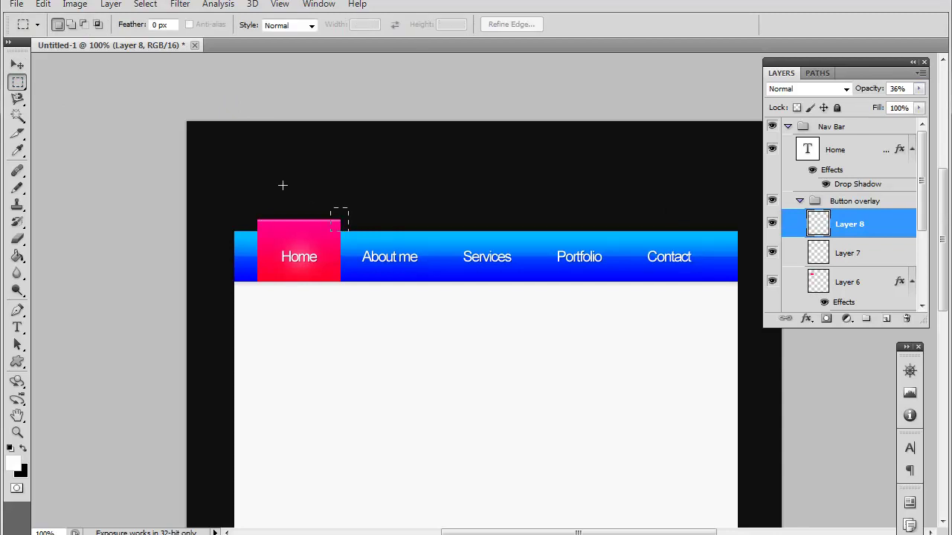
pyautogui.moveTo(251, 169); pyautogui.dragTo(216, 154)
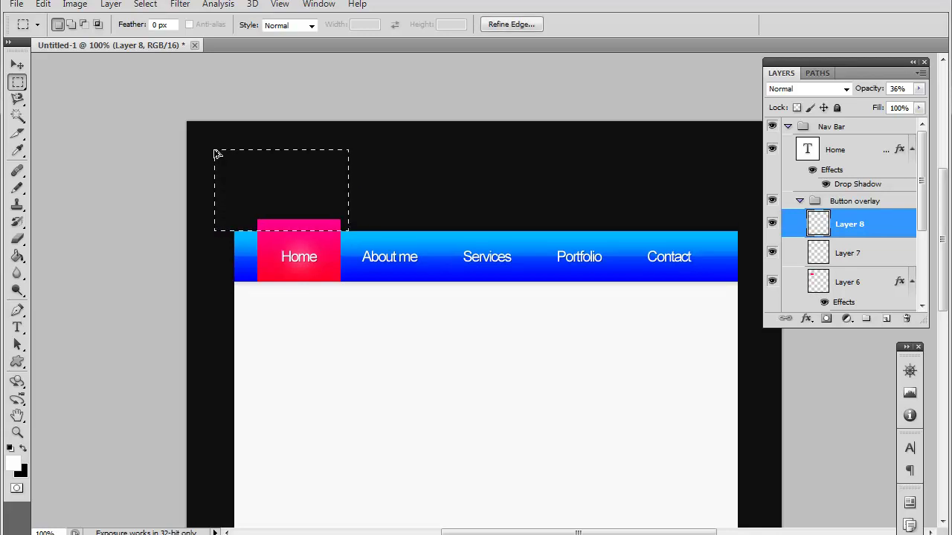
pyautogui.click(871, 287)
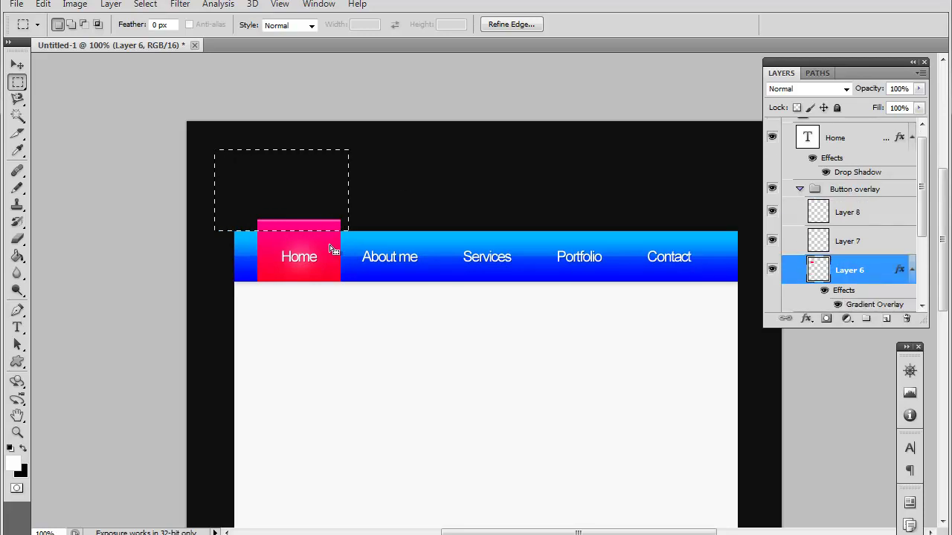
pyautogui.press('Delete')
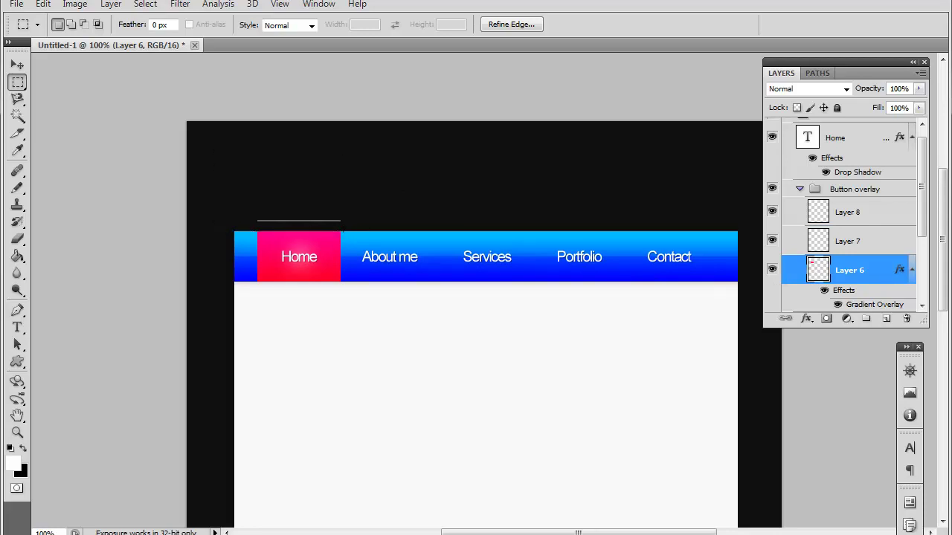
pyautogui.click(366, 255)
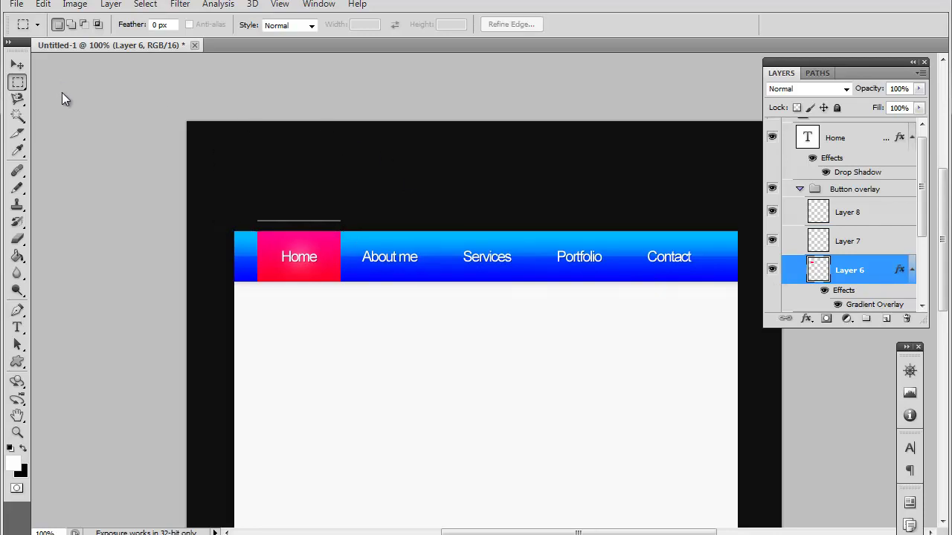
# Nudge the Layer 8 highlight down so it lines up with the nav bar's top edge
pyautogui.click(17, 66)
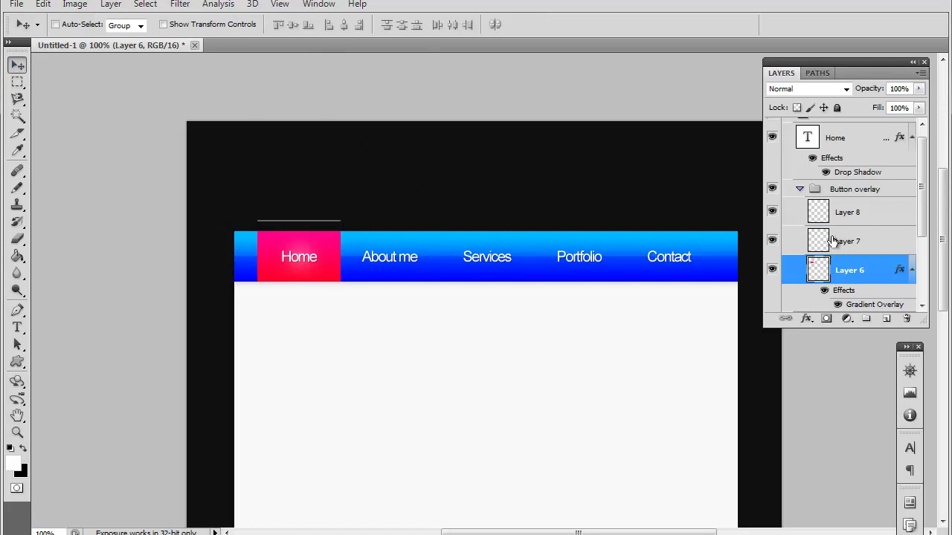
pyautogui.hotkey('alt', ']')
pyautogui.hotkey('alt', ']')
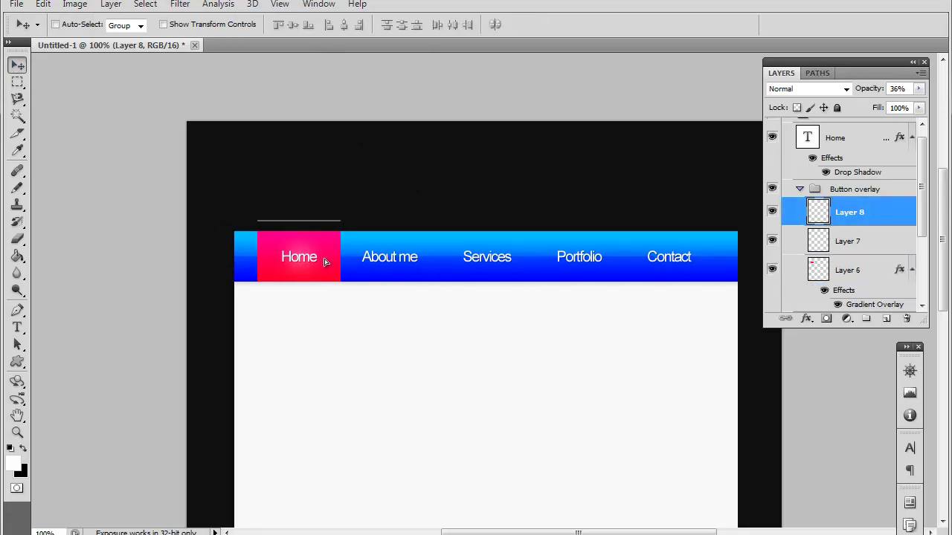
pyautogui.hotkey('shift', 'Down')
pyautogui.hotkey('shift', 'Down')
pyautogui.press('Down')
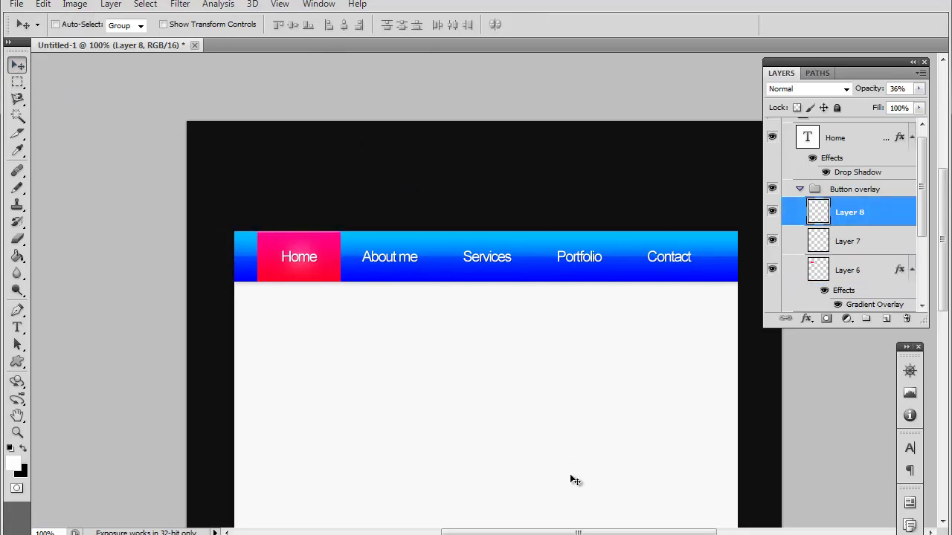
pyautogui.press('Up')
# Enable an Inner Shadow on Layer 6: black Multiply, 50% opacity, 5 px size
pyautogui.click(867, 272)
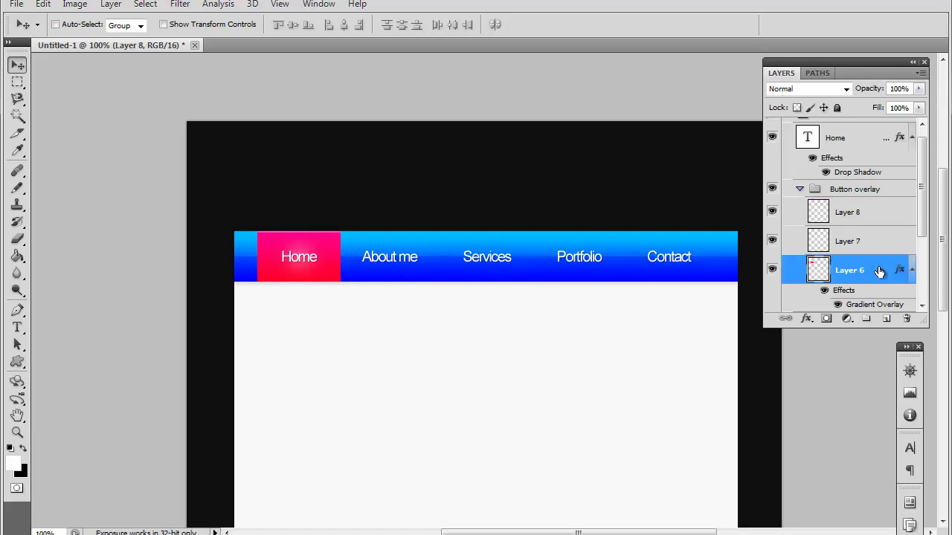
pyautogui.doubleClick(880, 273)
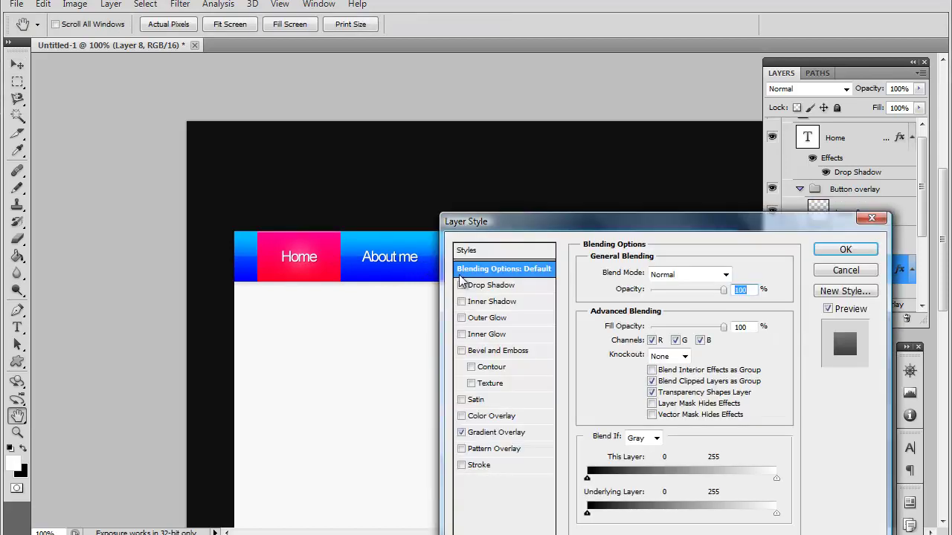
pyautogui.click(461, 301)
pyautogui.click(487, 302)
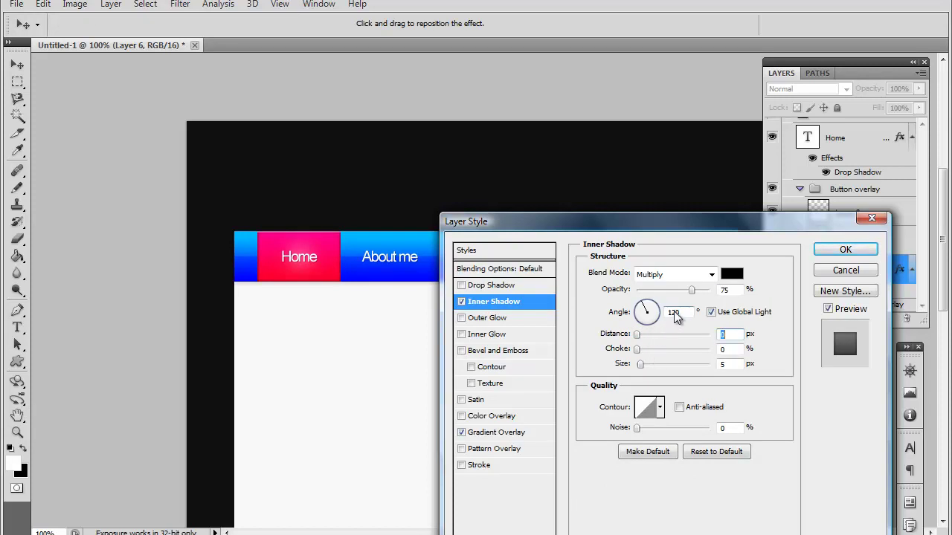
pyautogui.moveTo(690, 290); pyautogui.dragTo(673, 291)
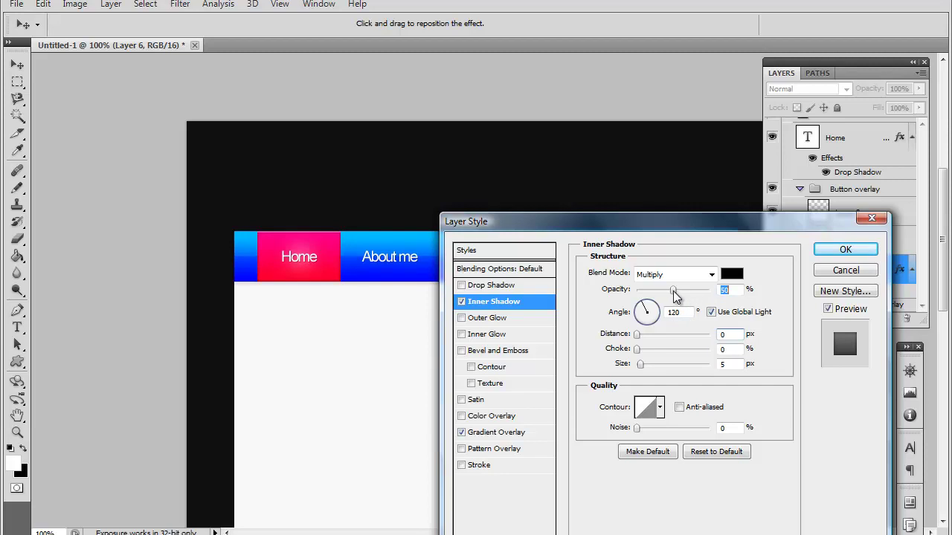
# Confirm the Layer Style dialog with OK and scroll the canvas to review the nav bar
pyautogui.click(841, 252)
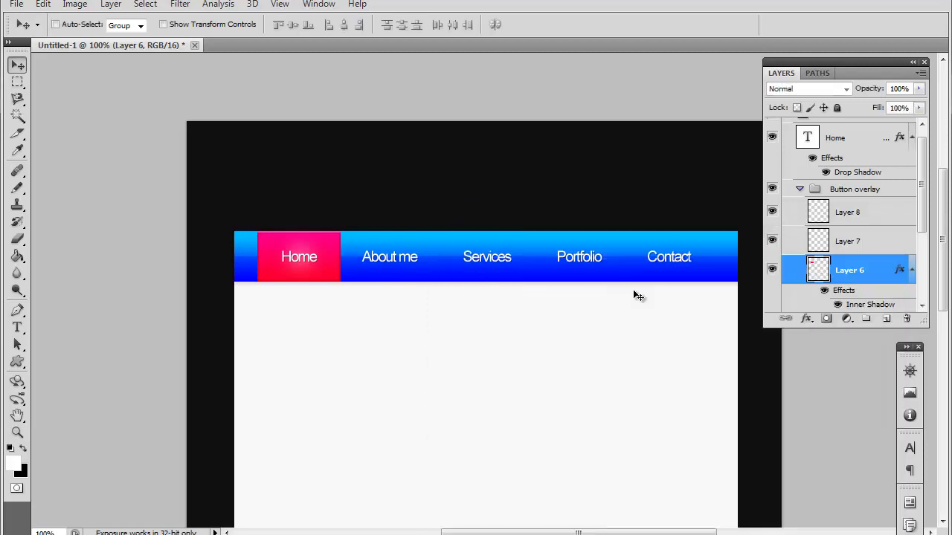
pyautogui.scroll(-3, 617, 318)
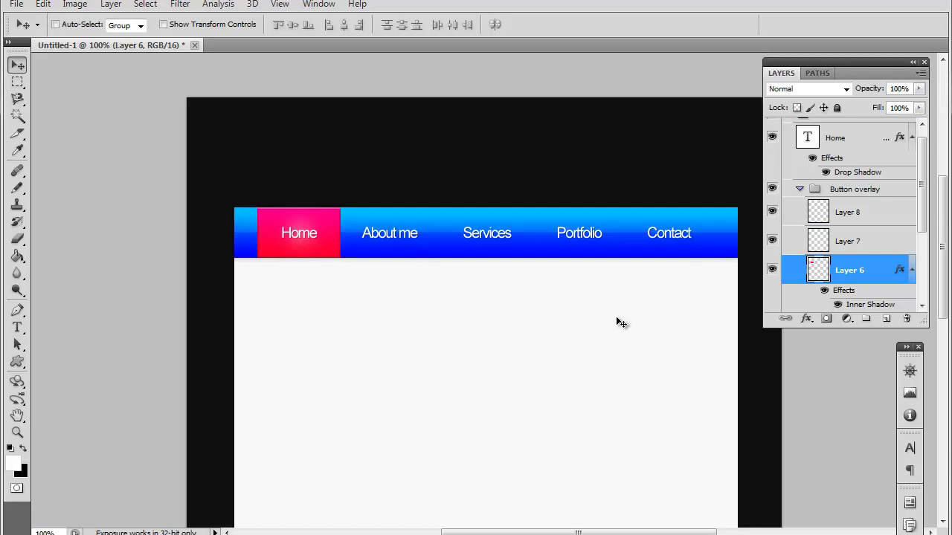
pyautogui.scroll(3, 616, 317)
pyautogui.scroll(-8, 616, 320)
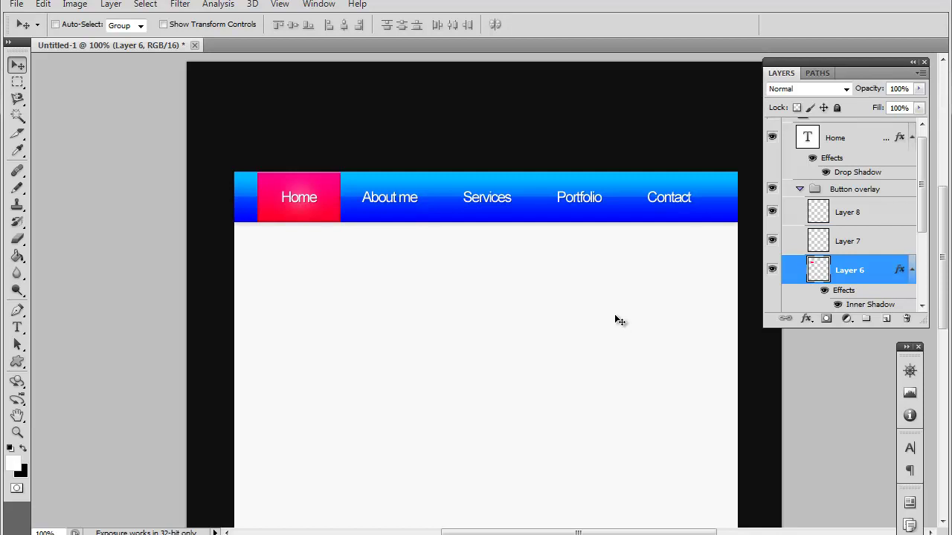
pyautogui.scroll(-7, 616, 319)
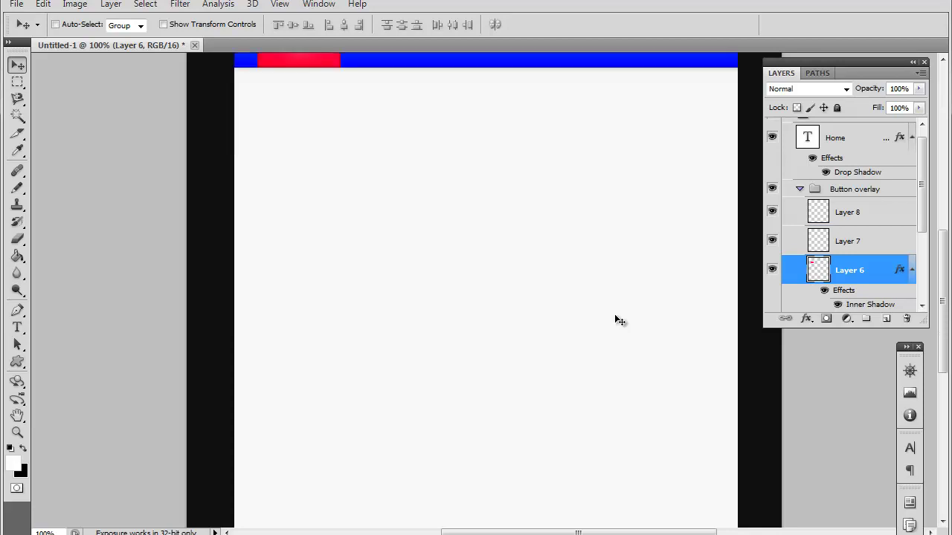
pyautogui.scroll(3, 616, 319)
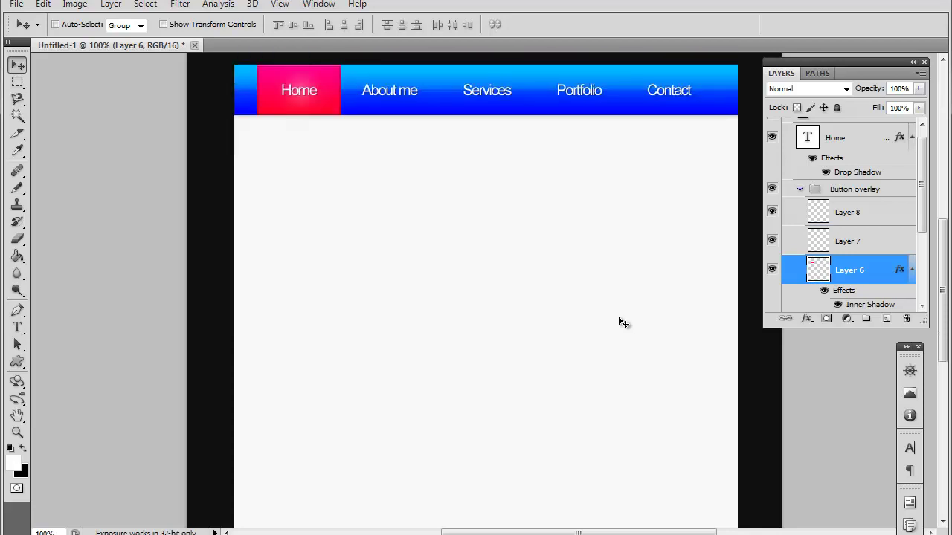